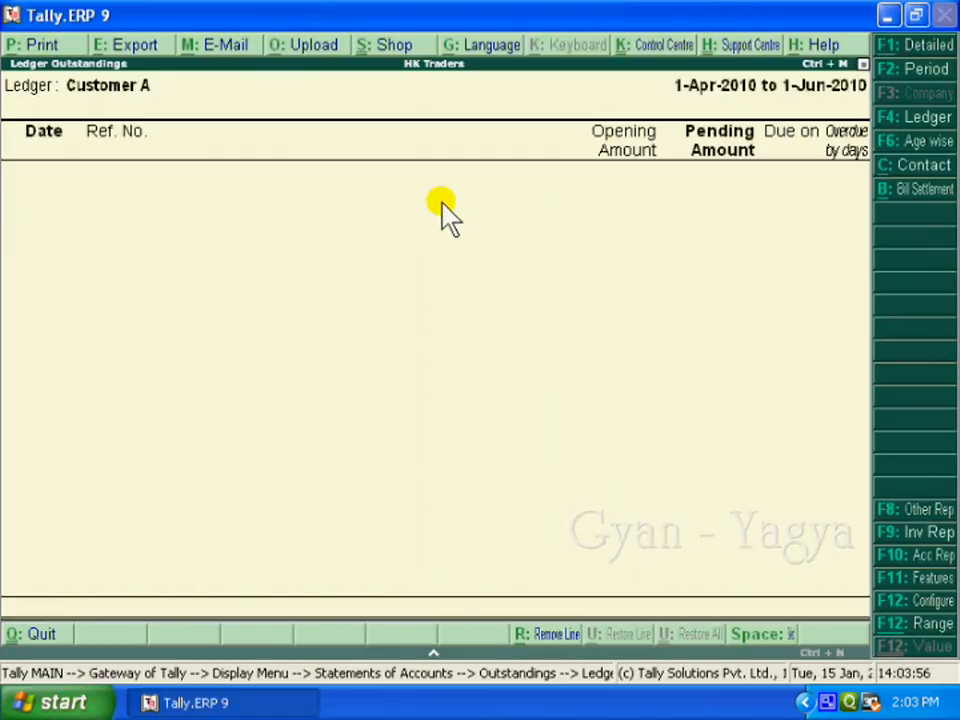
Leave Customer A's outstandings report and return to the Gateway of Tally
key(Escape)
key(Escape)
key(Escape)
key(Escape)
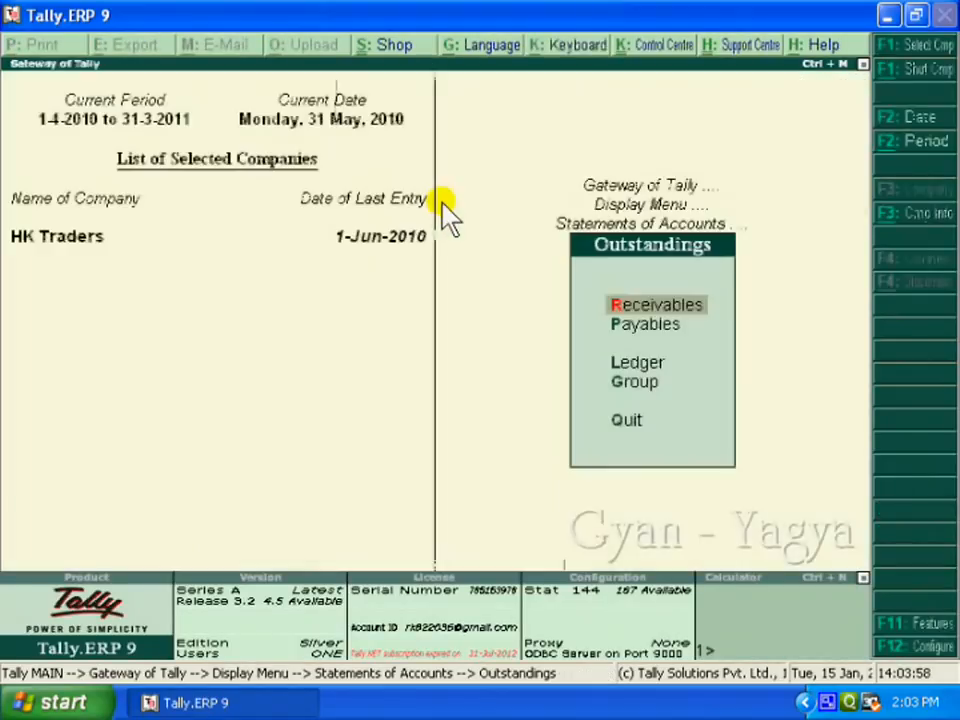
key(Escape)
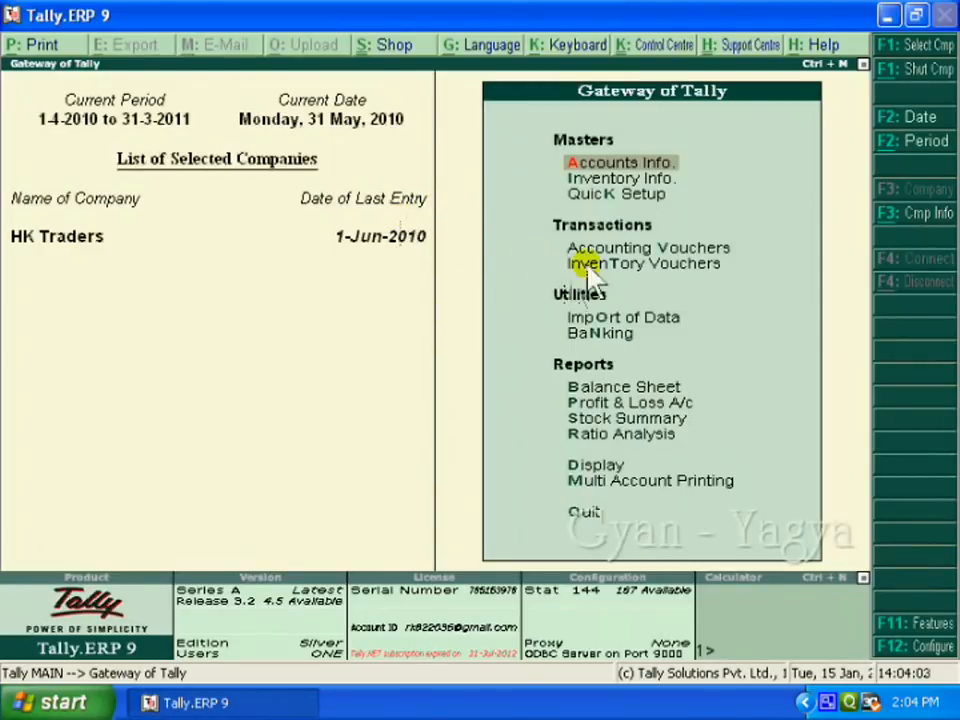
Open accounting voucher entry, set the voucher date to 3-Jun-2010 and change the voucher type to Payment
key(v)
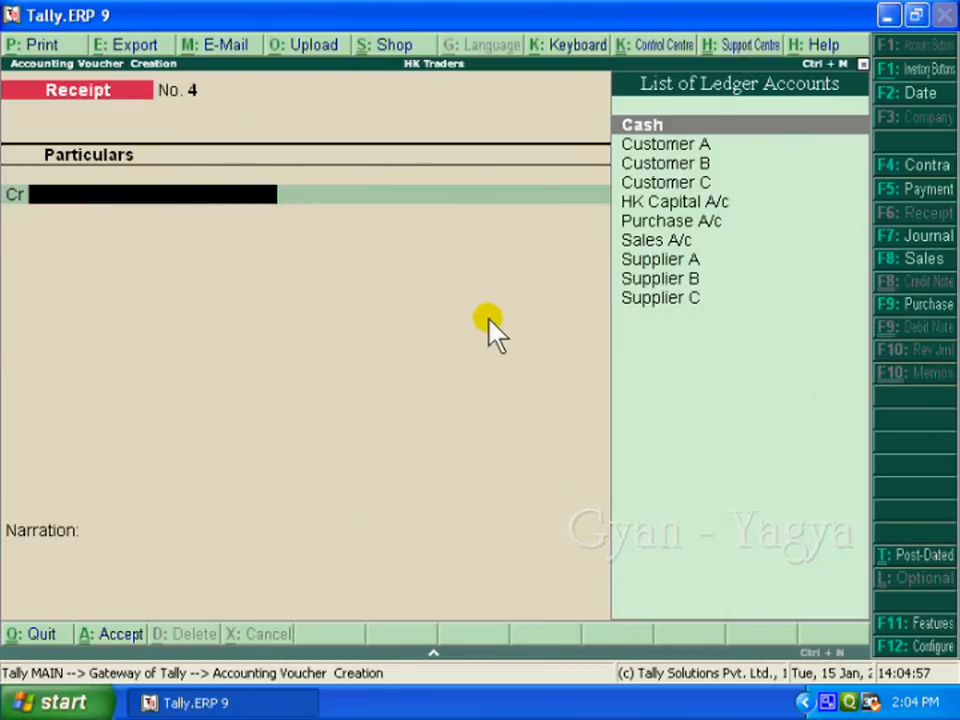
key(F2)
text(3)
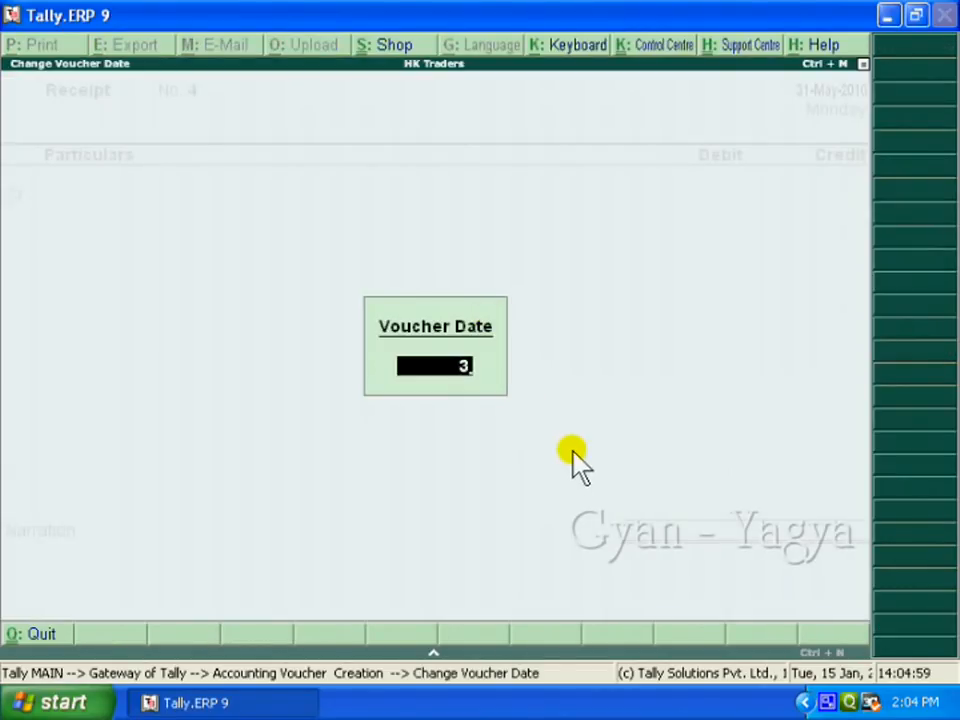
key(Return)
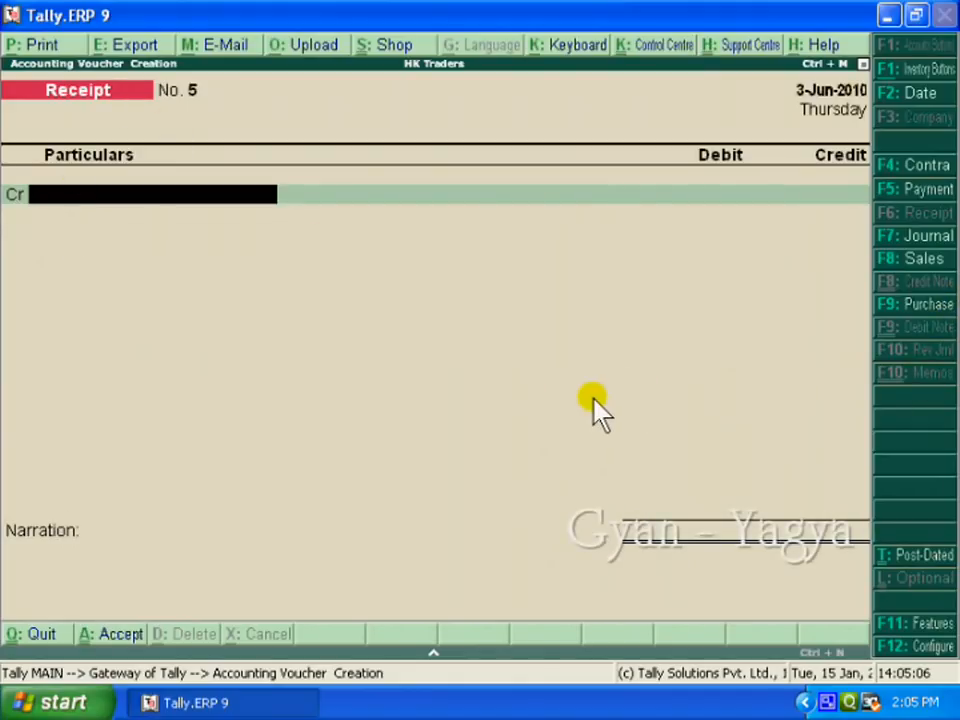
click(907, 192)
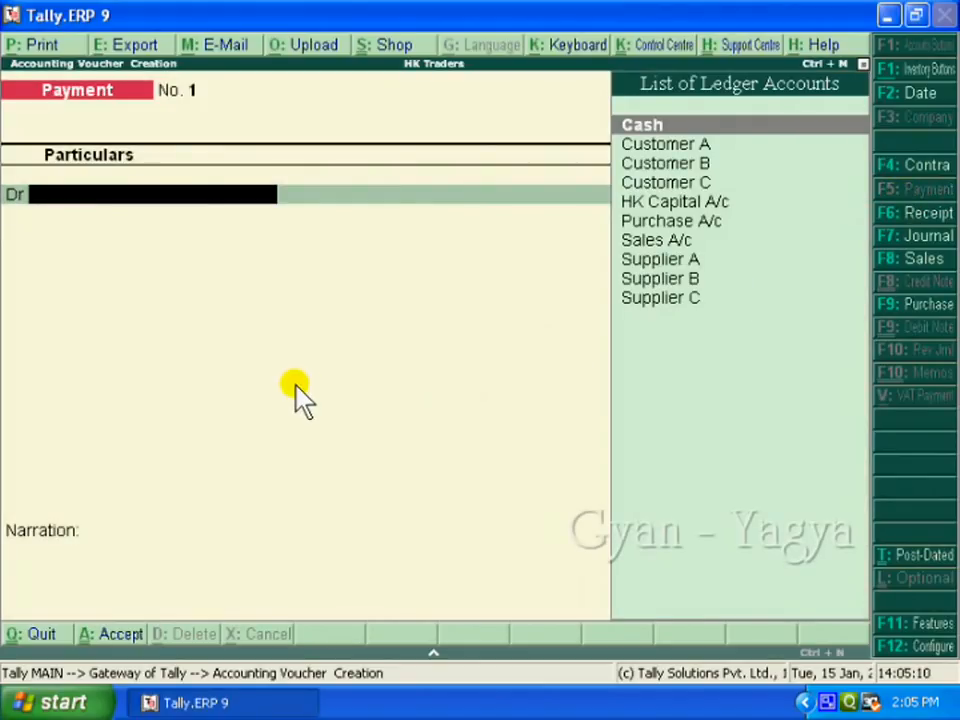
Debit the Supplier A ledger with 15,000 in the payment voucher
key(Down)
key(Down)
key(Down)
key(Down)
key(Down)
key(Down)
key(Down)
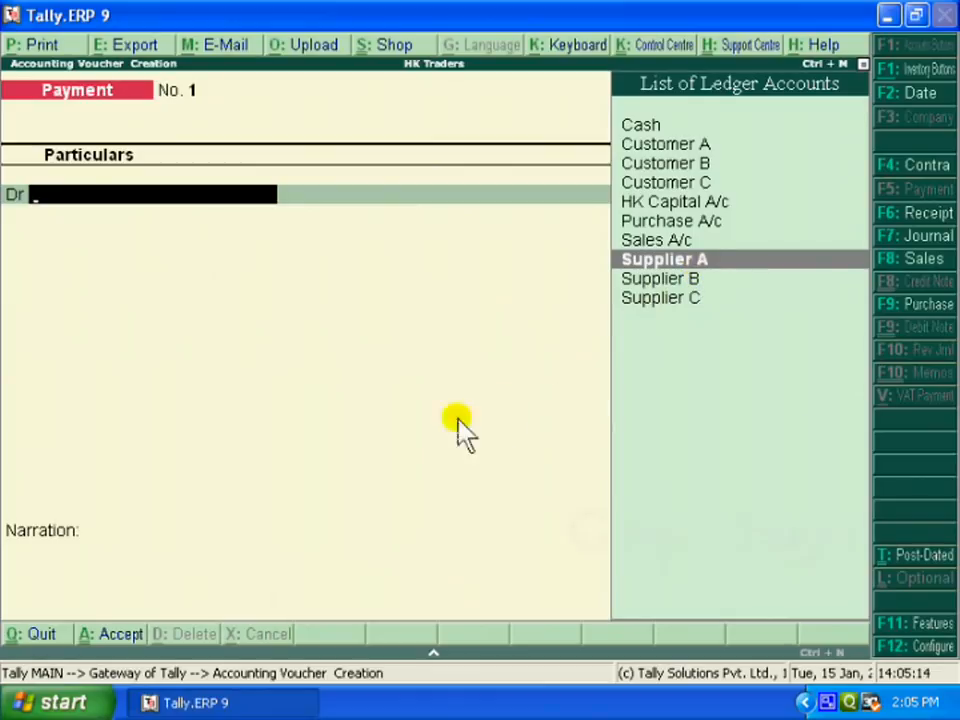
key(Return)
text(15000)
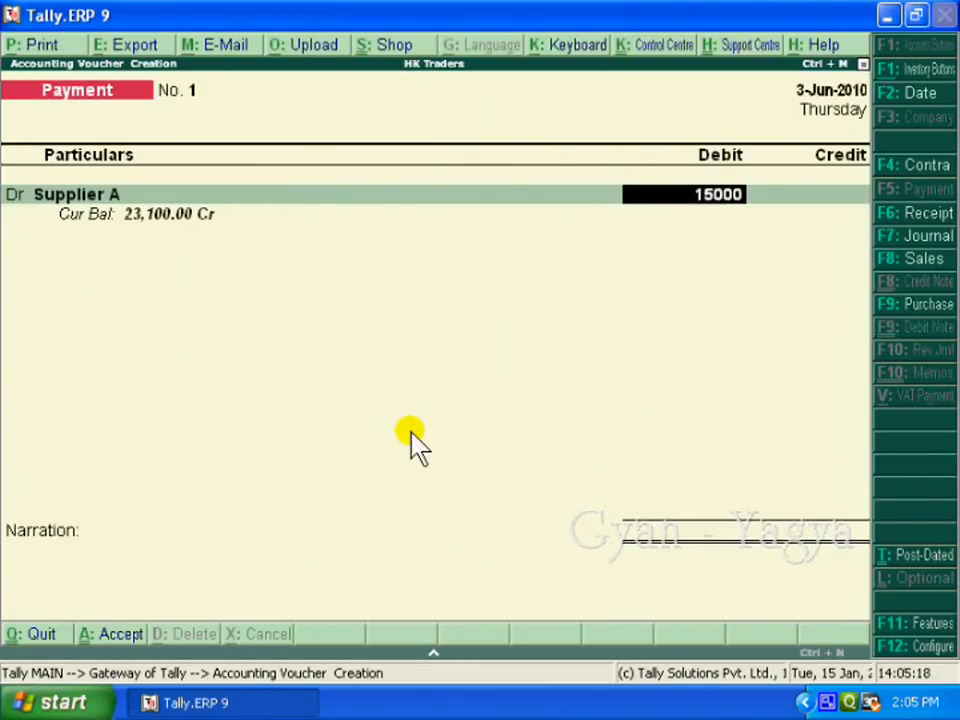
key(Return)
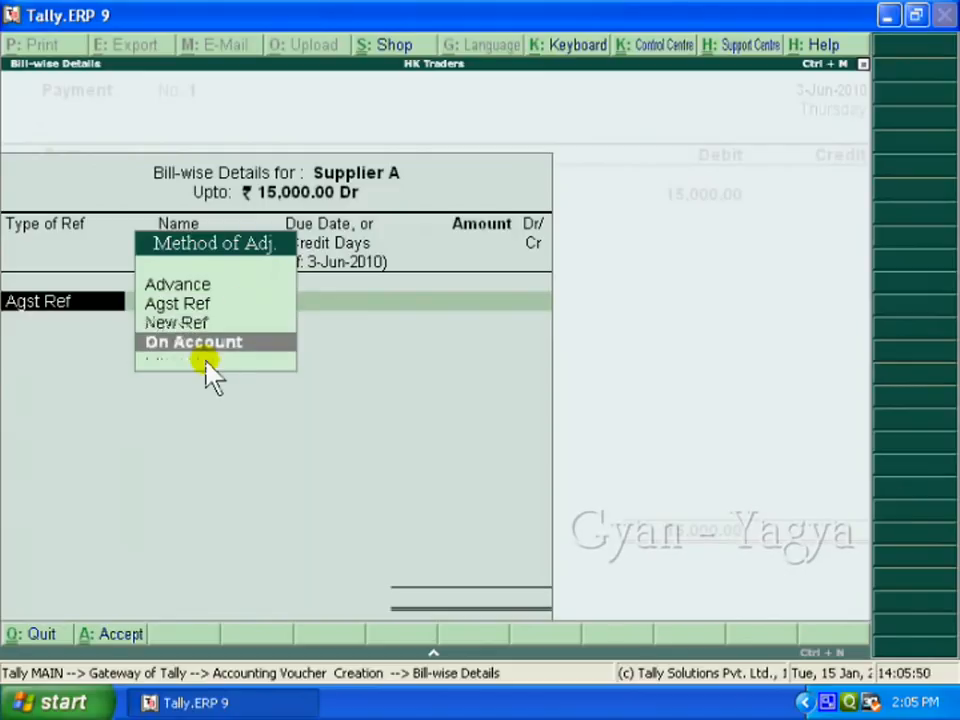
Allocate Supplier A's full 15,000 as On Account and credit Cash with 15,000
key(Return)
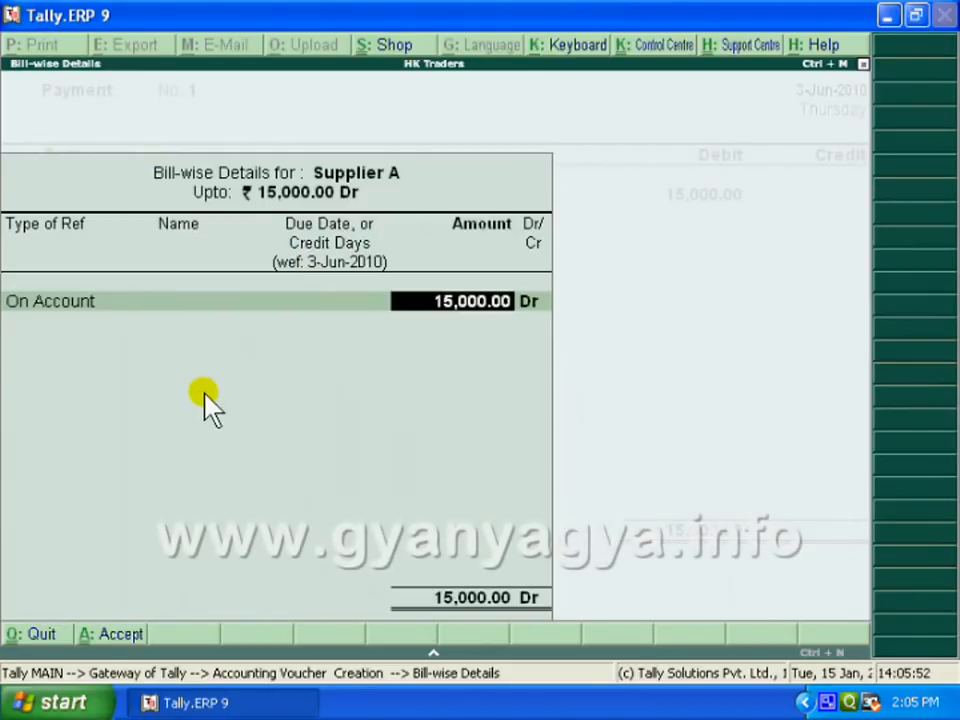
key(Return)
key(Return)
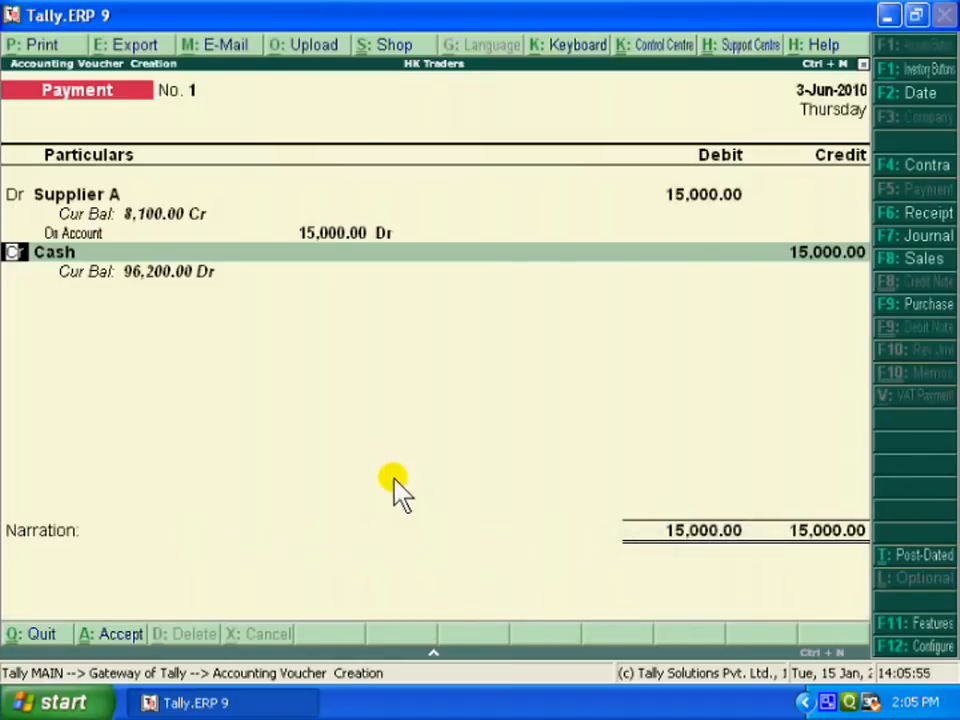
key(Return)
key(Return)
key(Return)
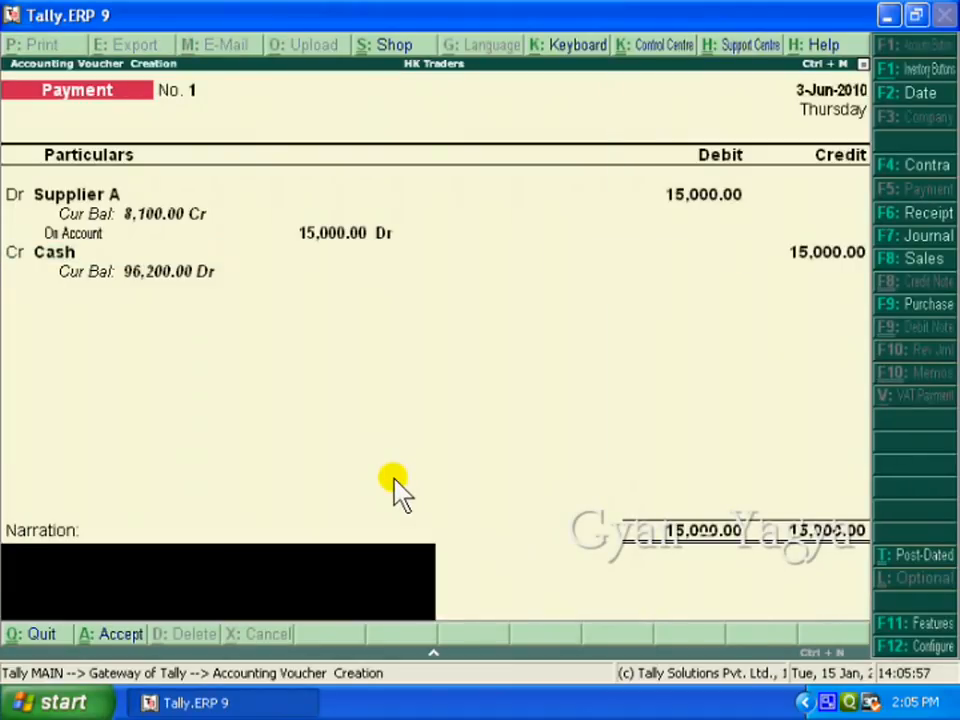
Enter the narration "cash paid", save the payment voucher and leave voucher entry
text(cash paid)
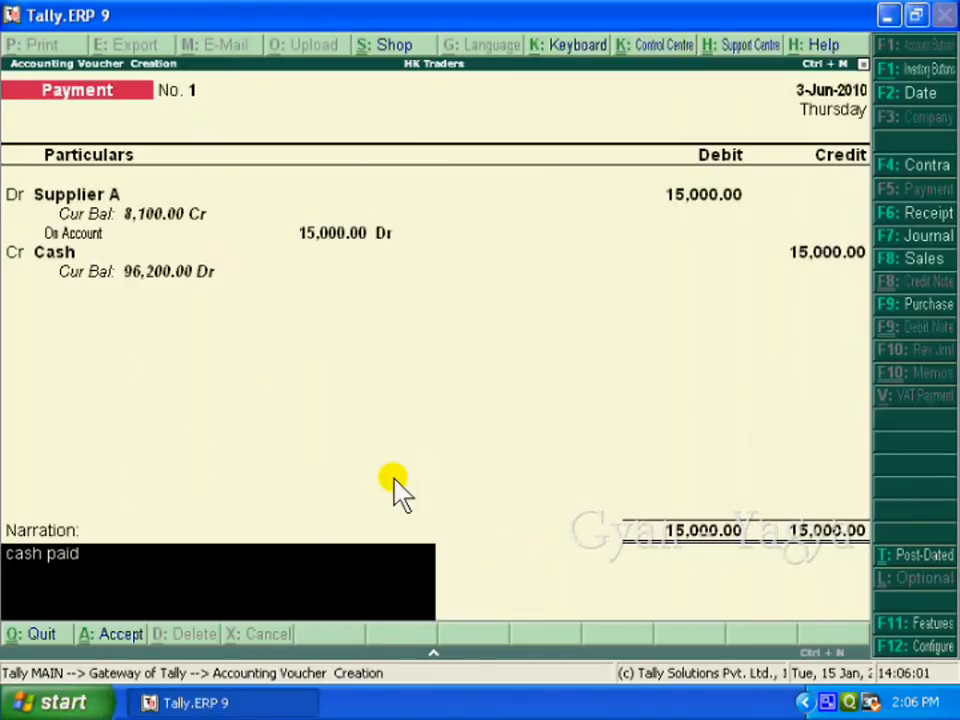
key(Return)
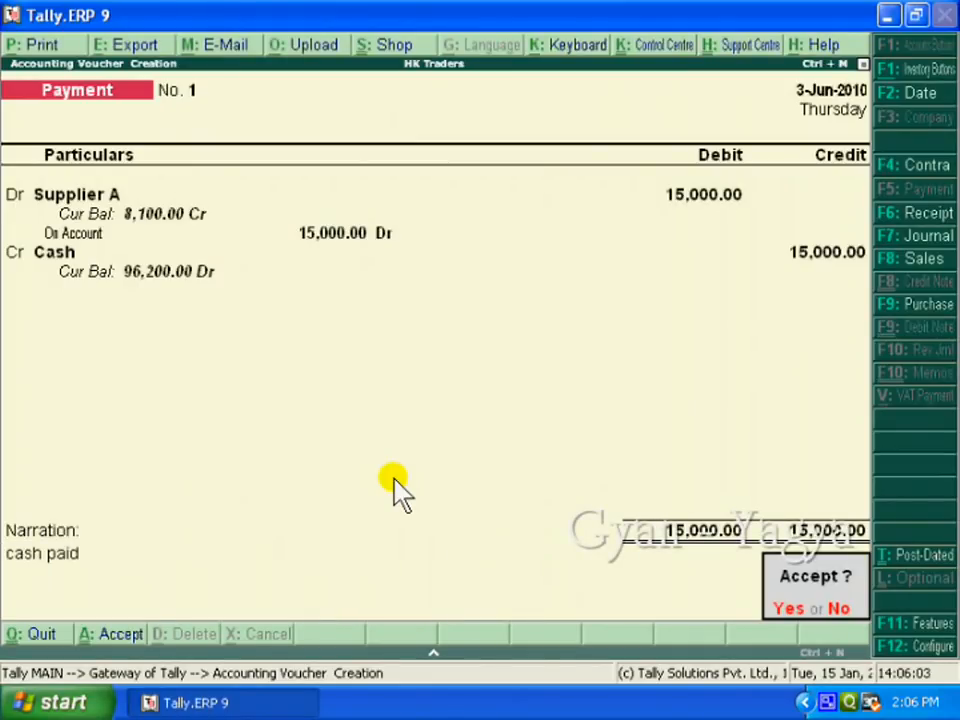
key(Return)
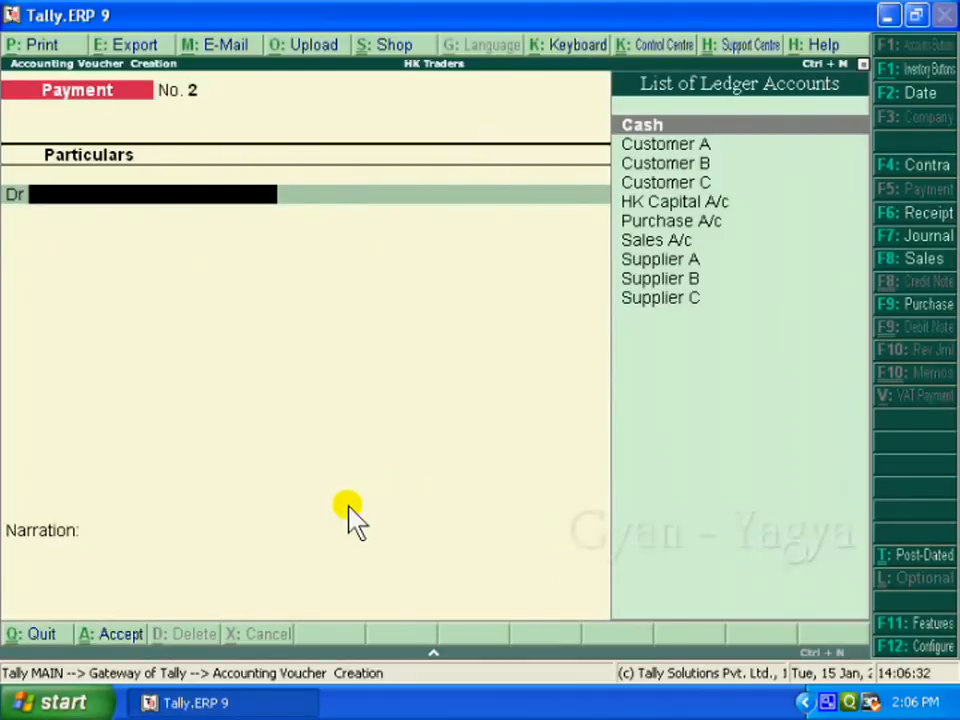
key(Escape)
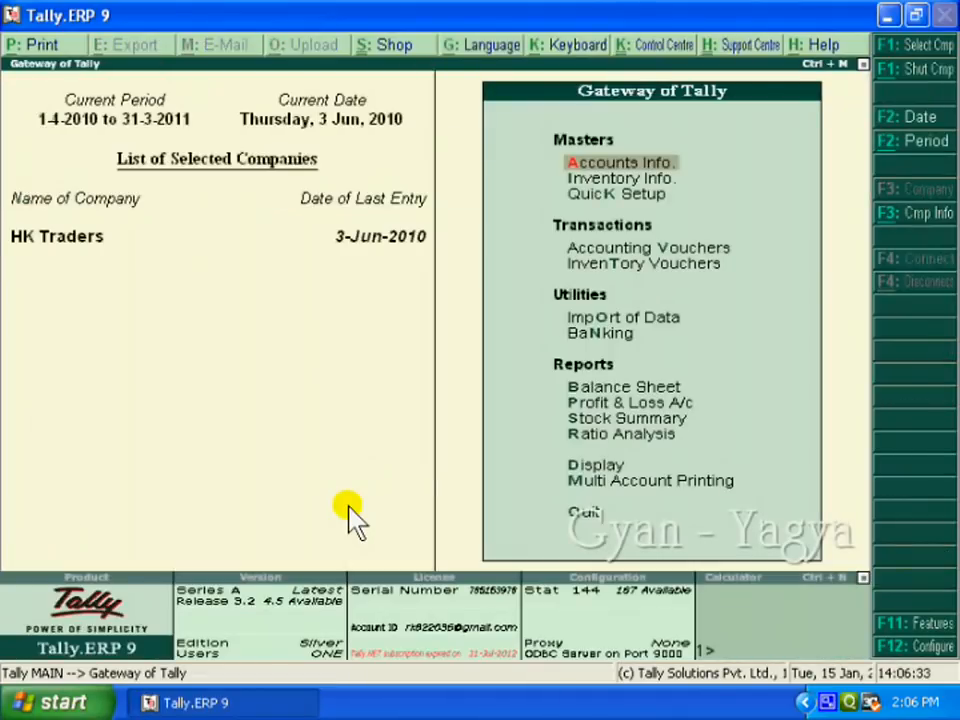
Display the ledger outstandings report for Supplier A from the statements of accounts
click(598, 468)
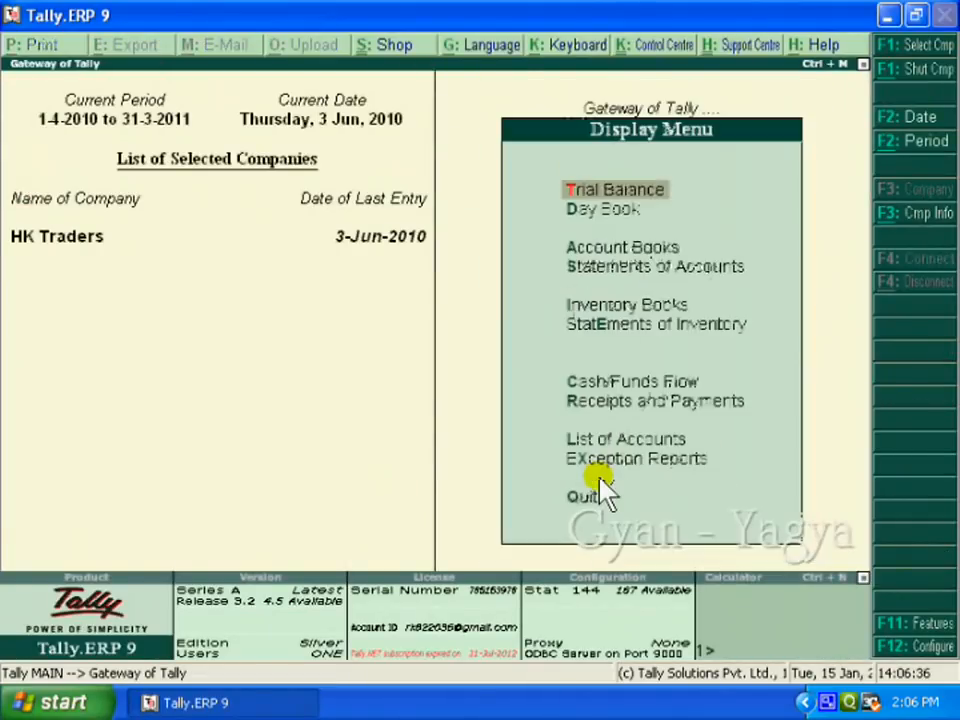
click(751, 268)
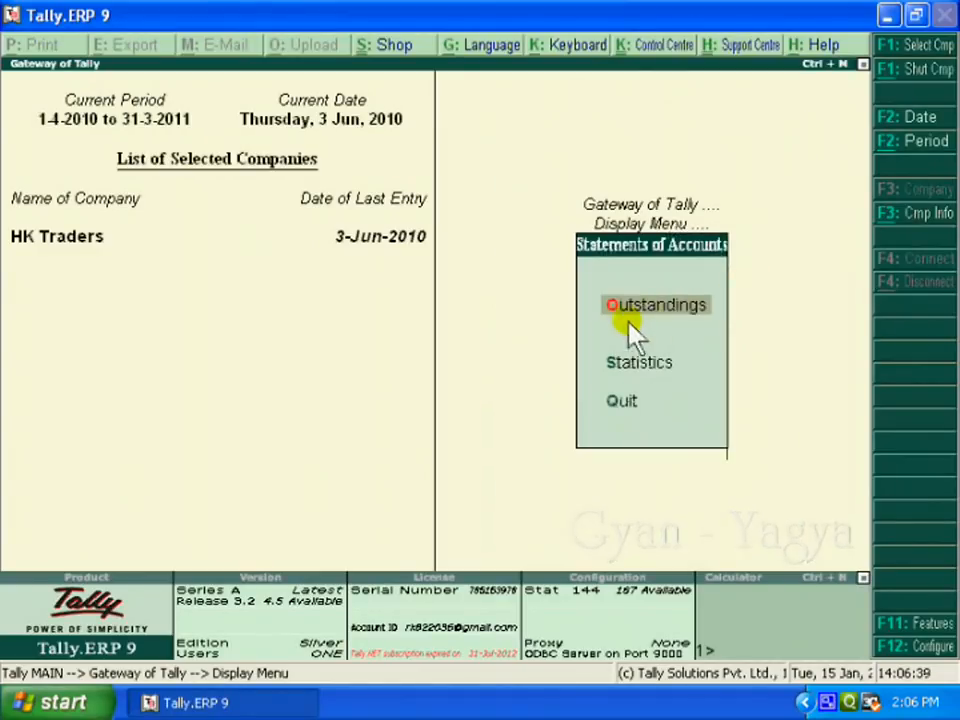
click(688, 318)
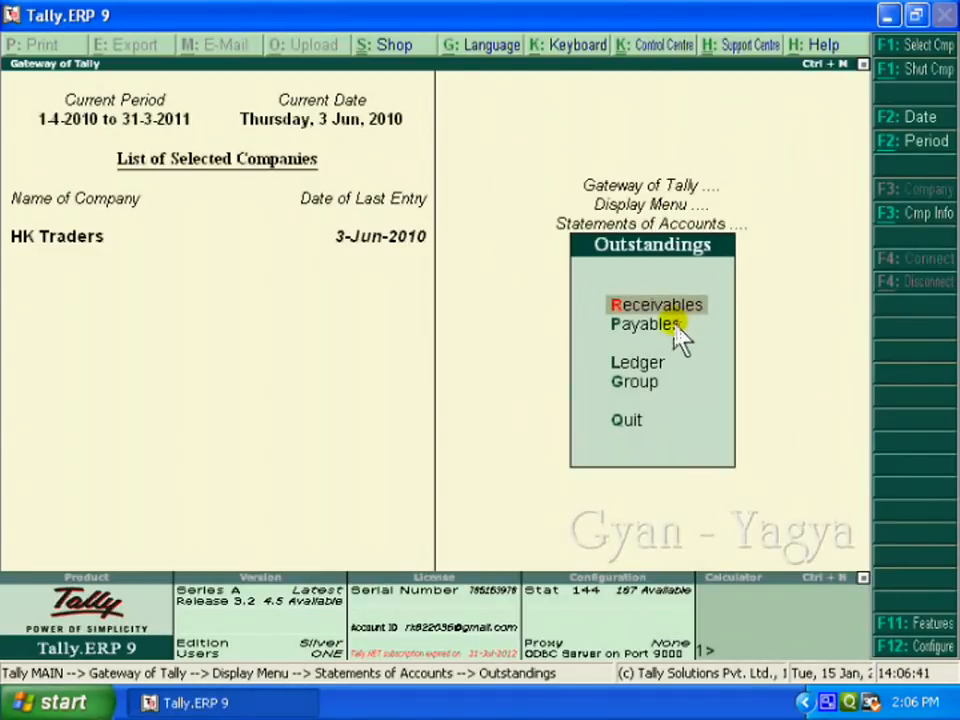
click(640, 364)
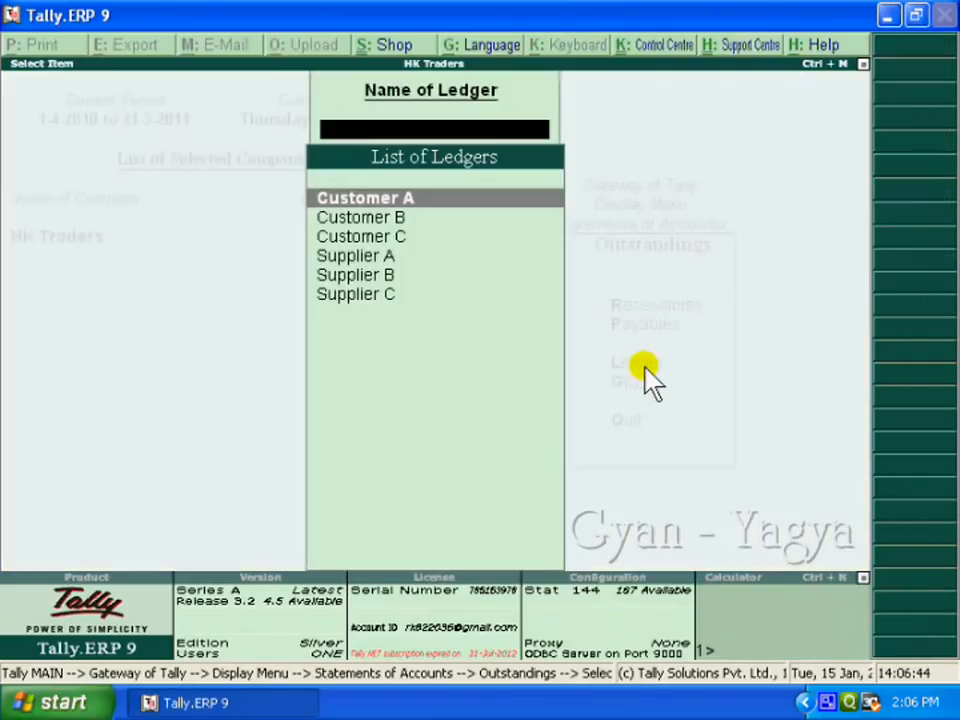
key(Down)
key(Down)
key(Down)
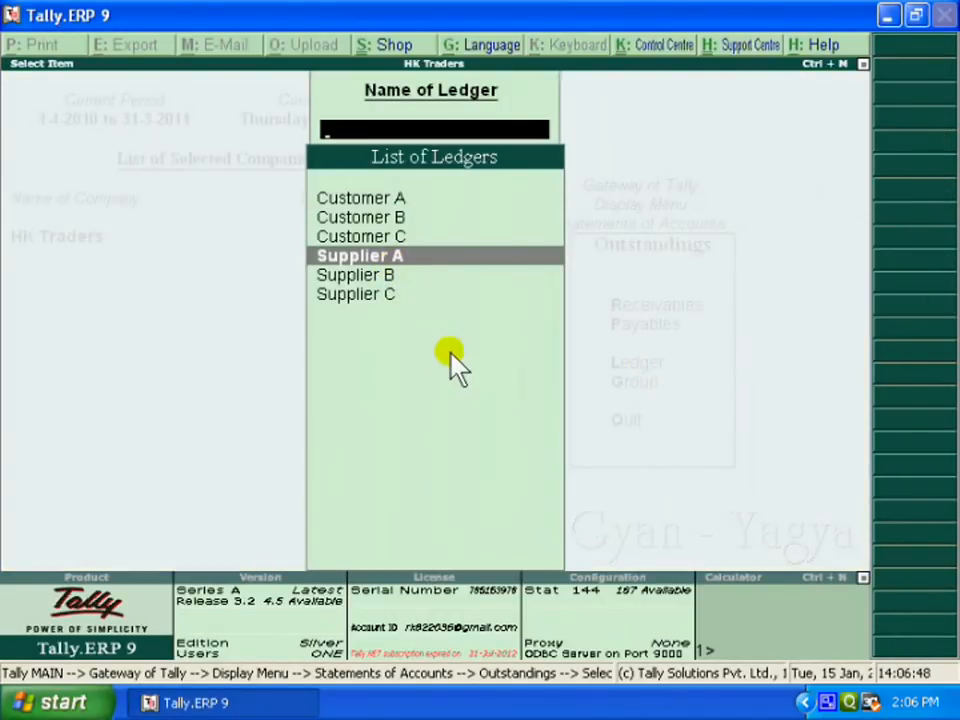
key(Return)
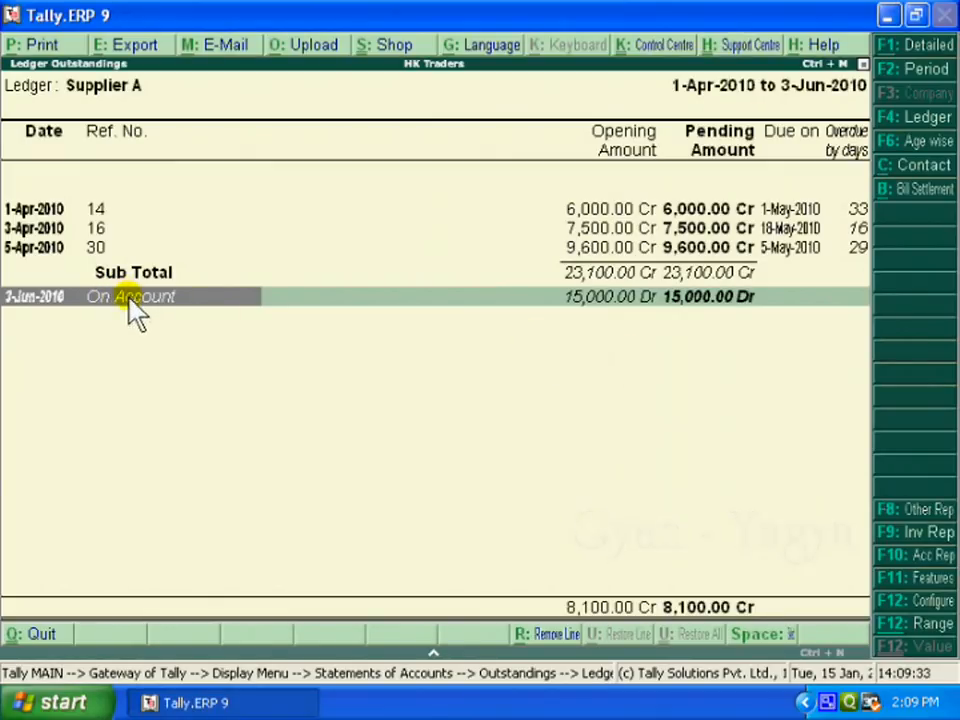
Expand the On Account entry in Supplier A's outstandings and open its payment voucher for alteration
key(shift+Return)
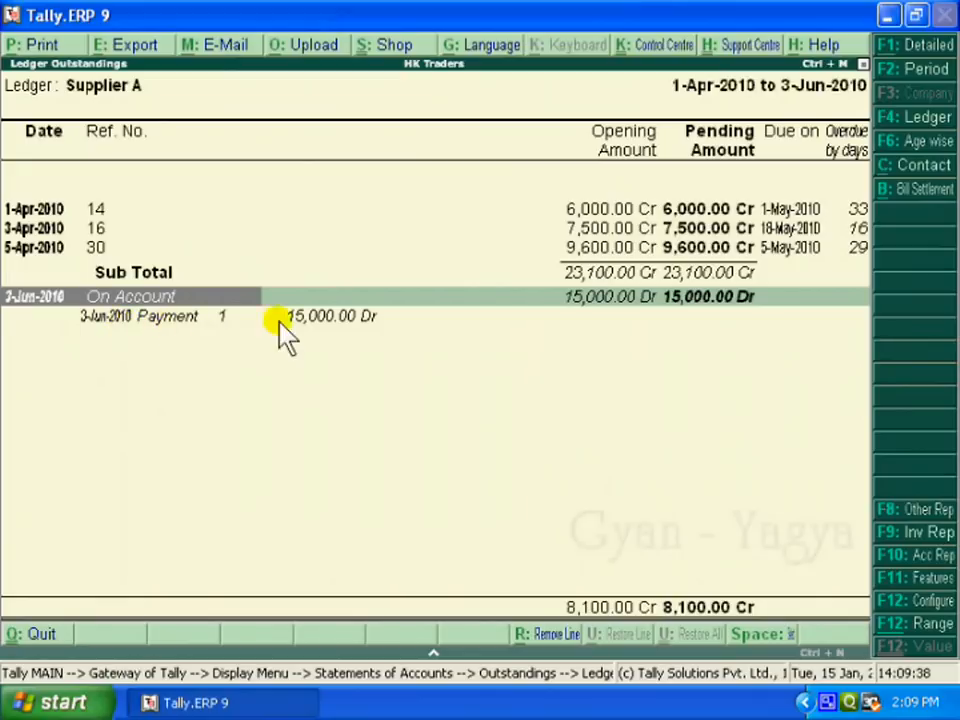
click(222, 318)
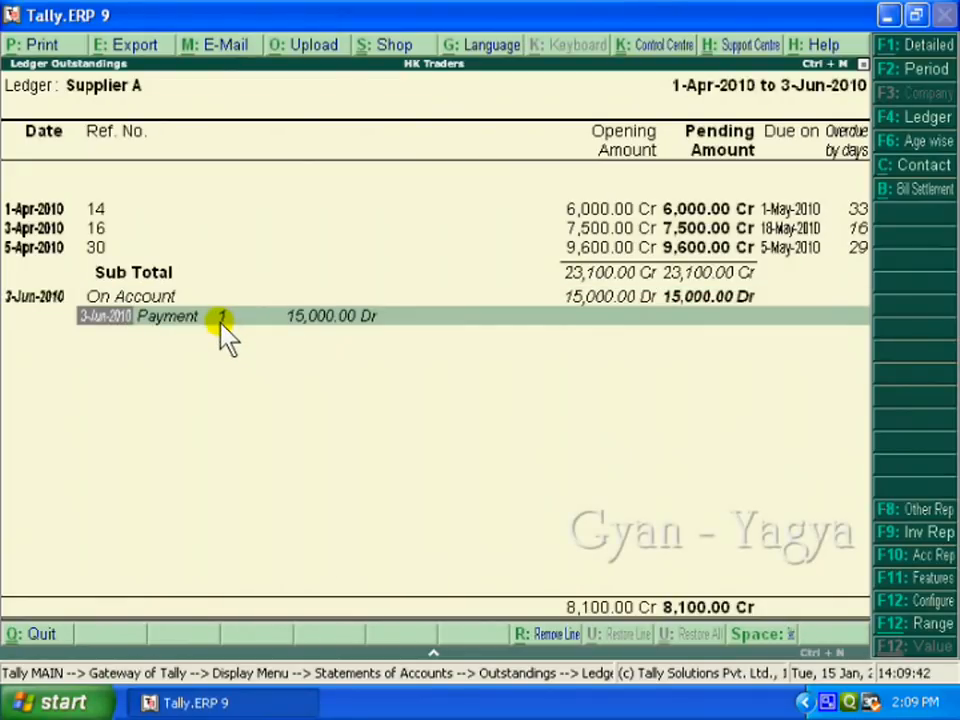
key(Return)
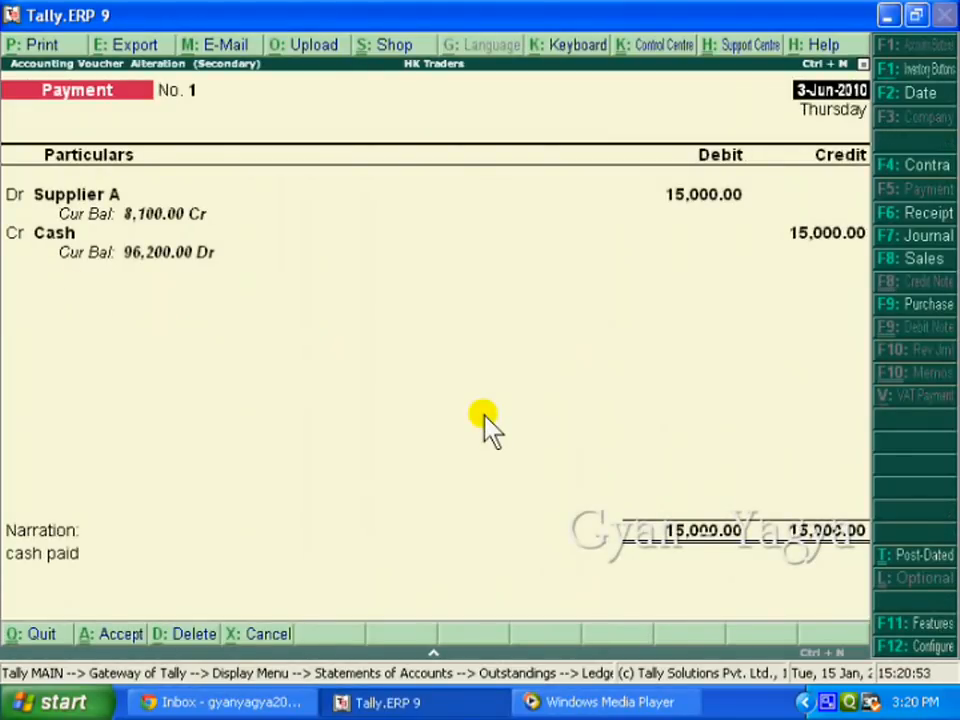
Change the method of adjustment in Supplier A's bill-wise details to Agst Ref
key(Return)
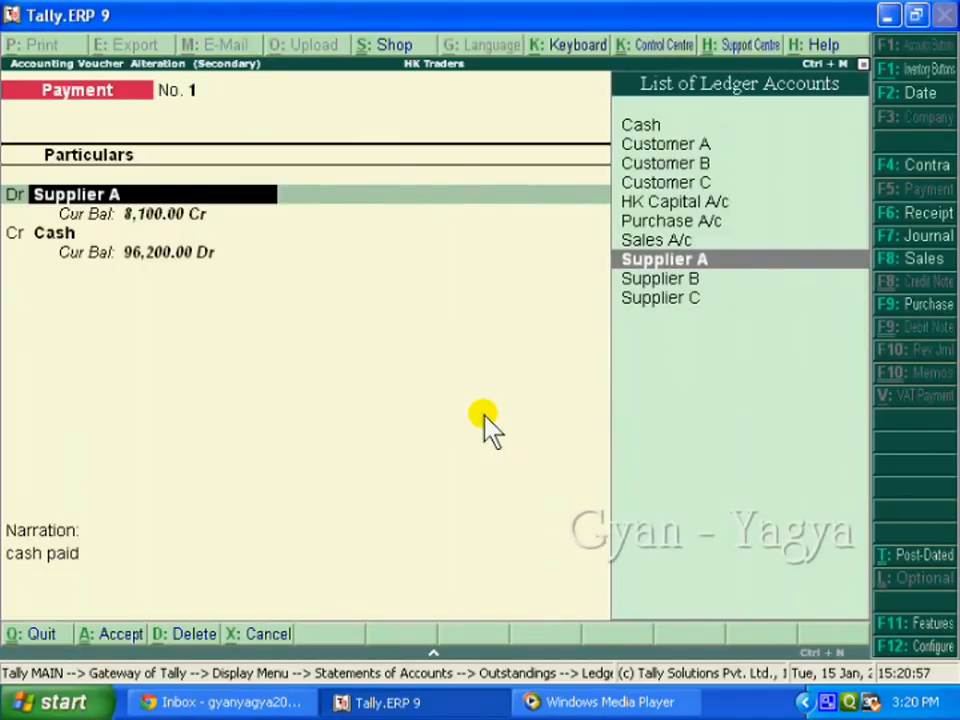
key(Return)
key(Return)
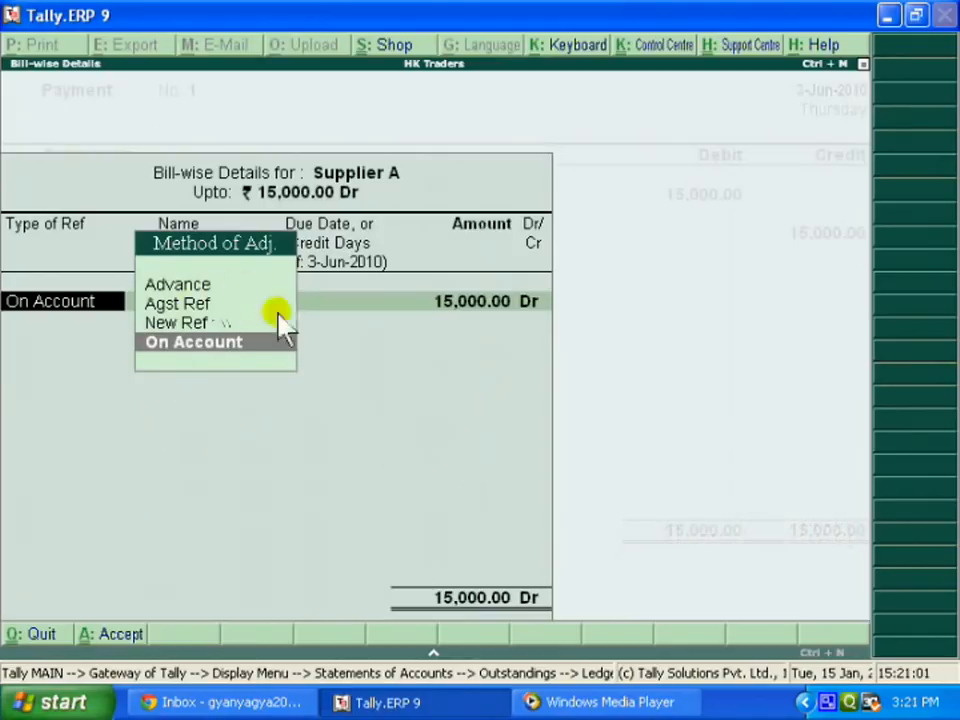
key(Up)
key(Up)
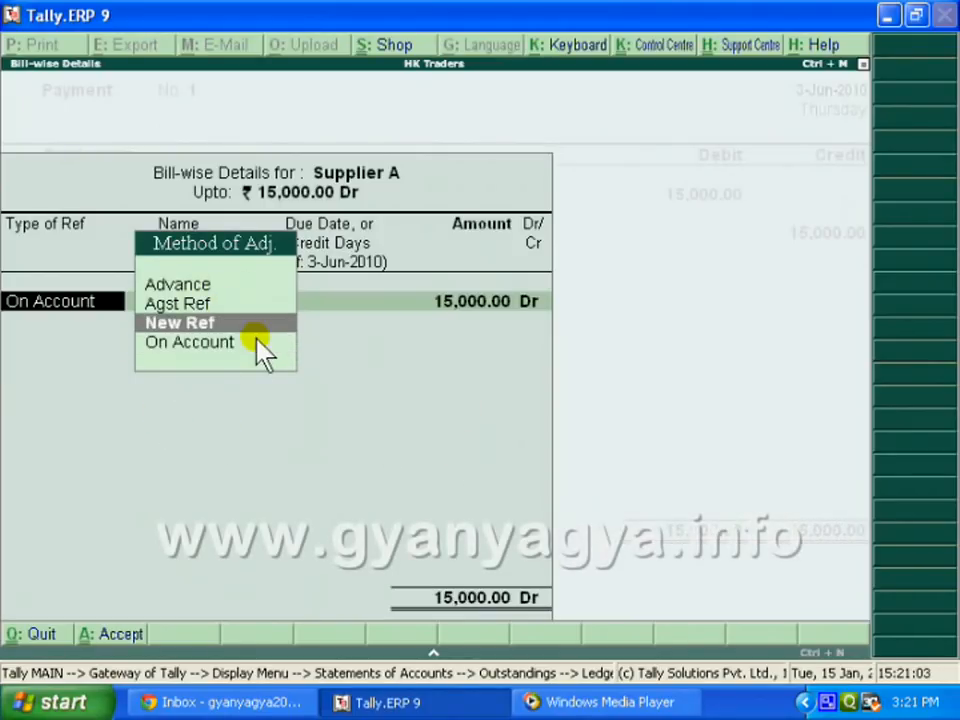
key(Return)
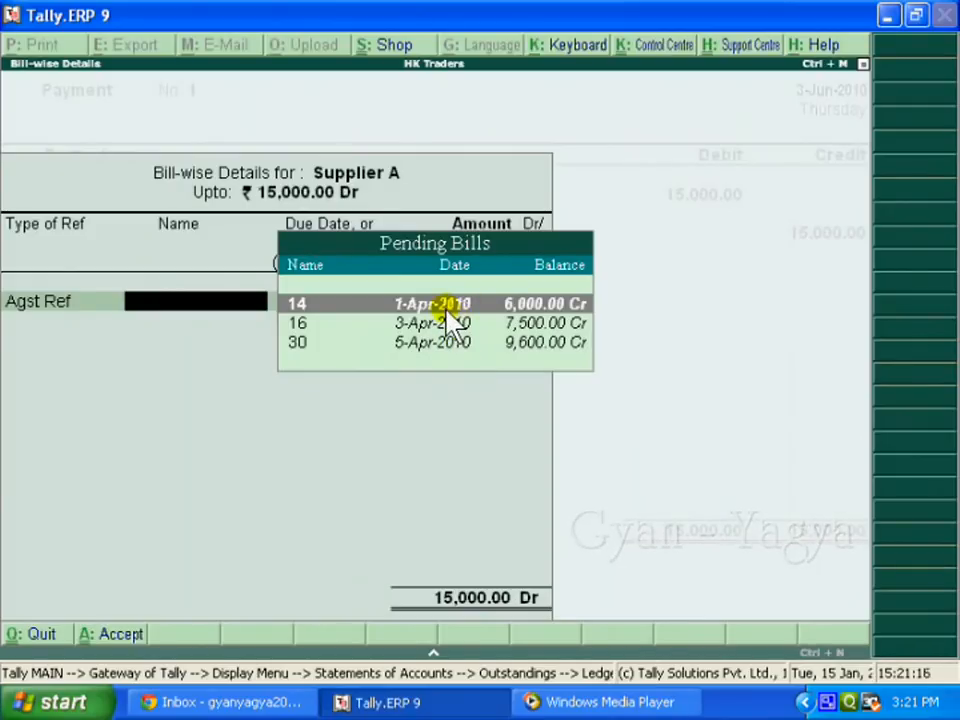
Adjust 6,000 Dr of the payment against Supplier A's pending bill 14
click(348, 310)
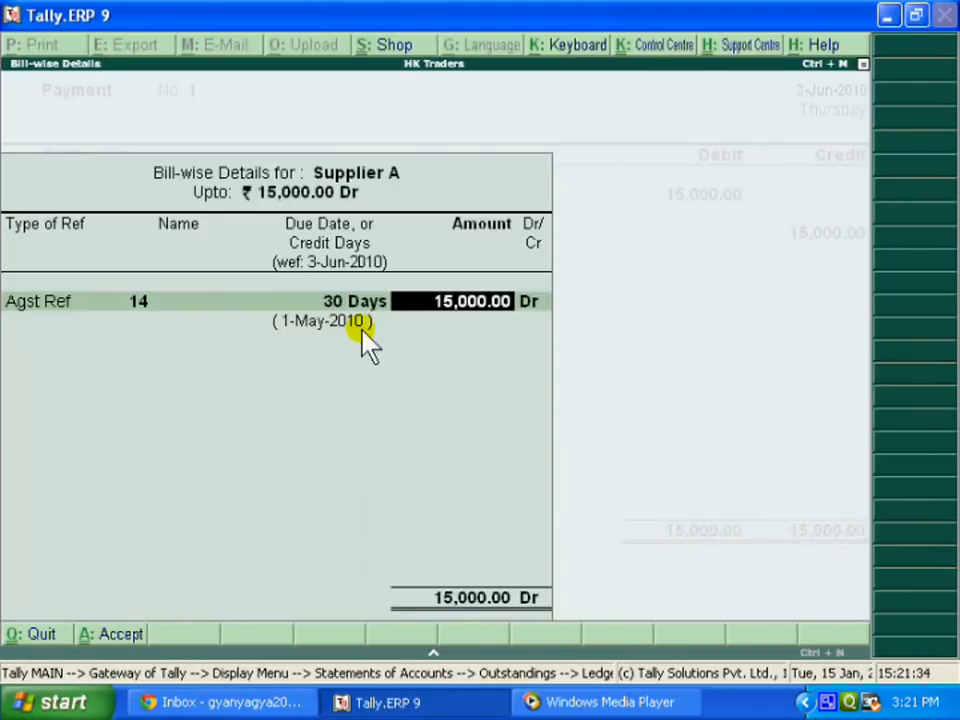
text(6000)
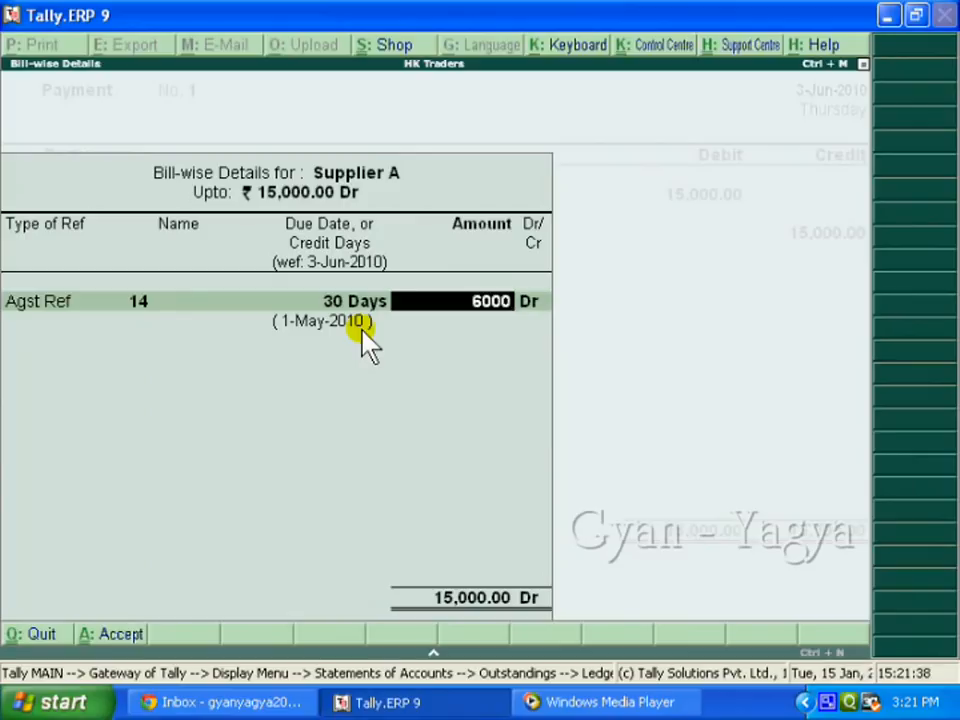
key(Return)
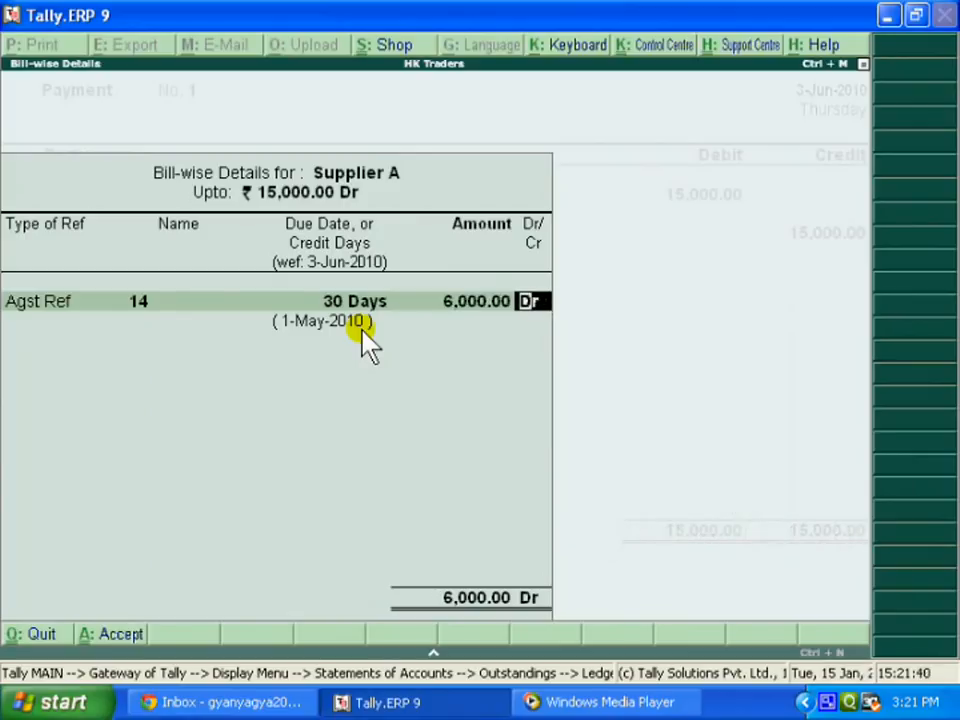
key(Return)
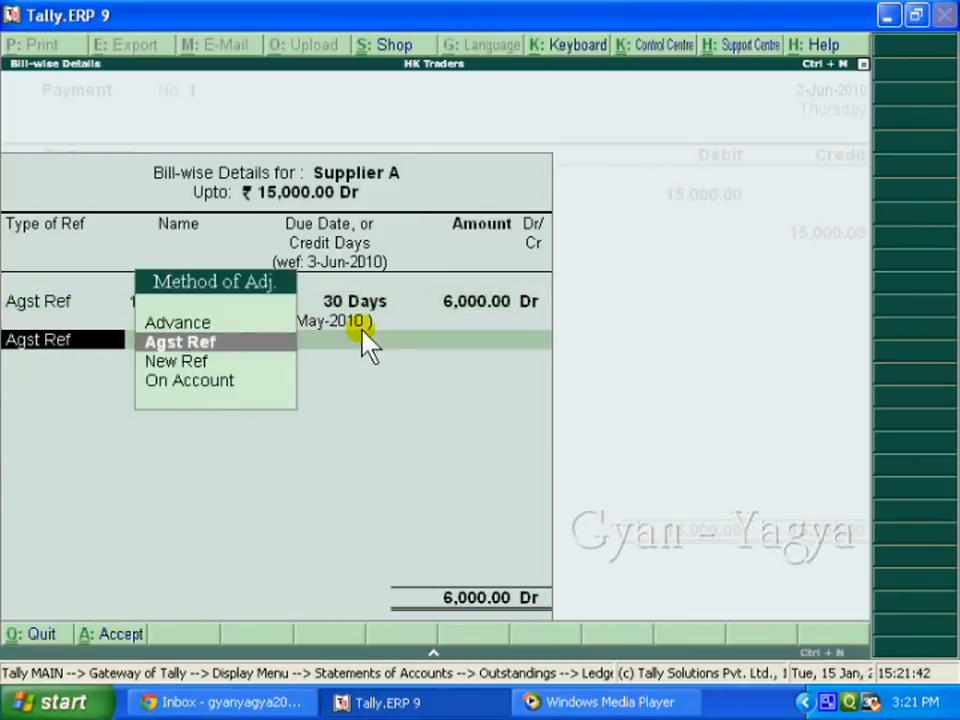
Adjust the remaining 9,000 Dr of Supplier A's payment against pending bill 30 as Agst Ref and complete the bill-wise details
key(Return)
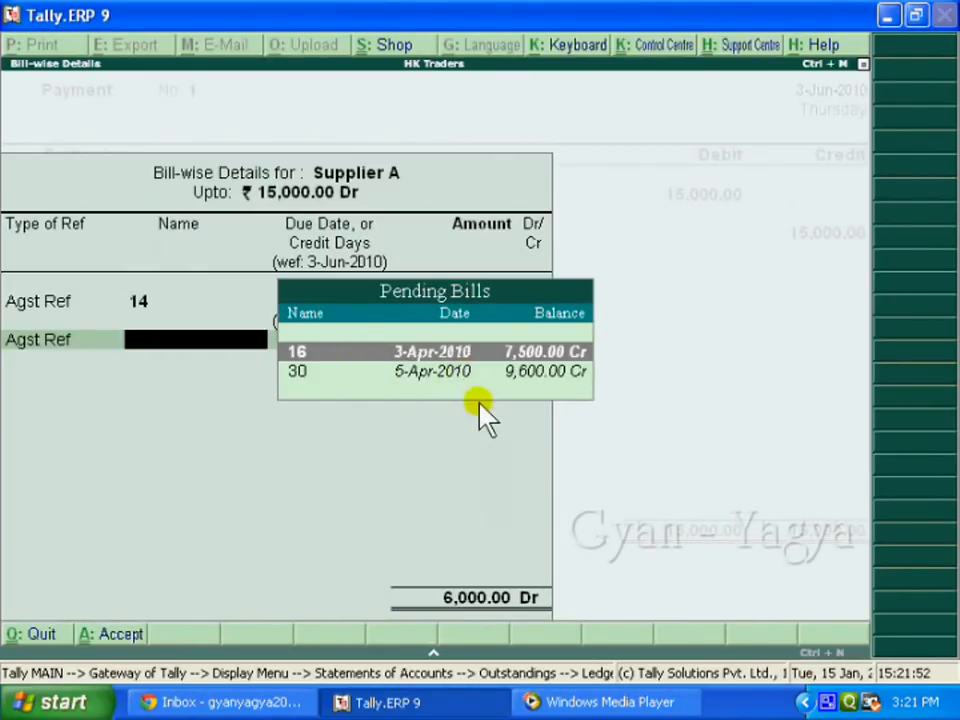
key(Down)
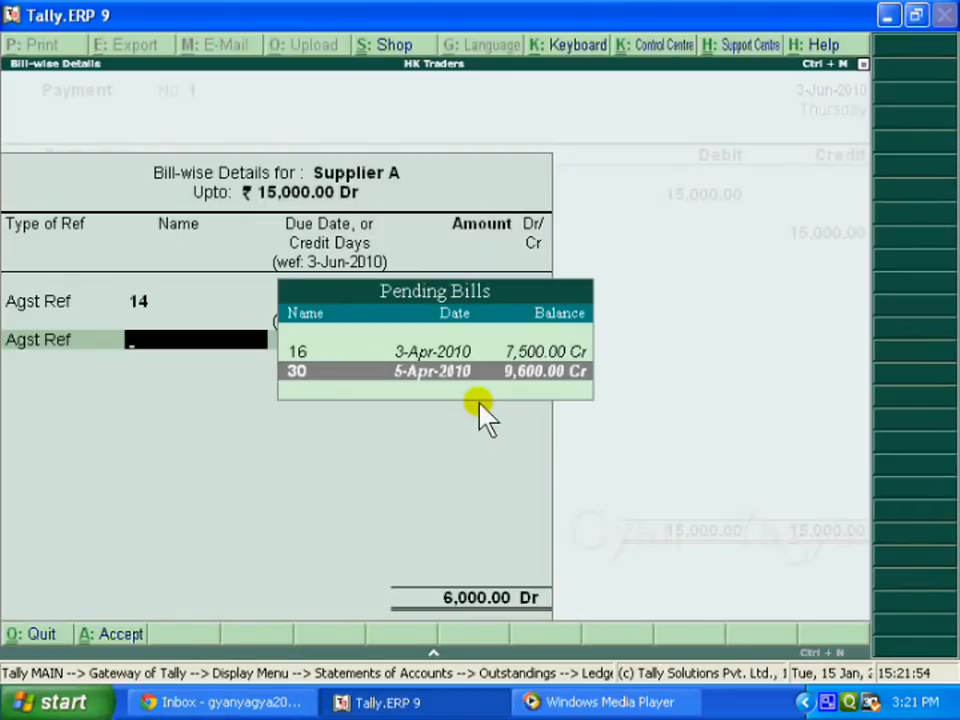
key(Return)
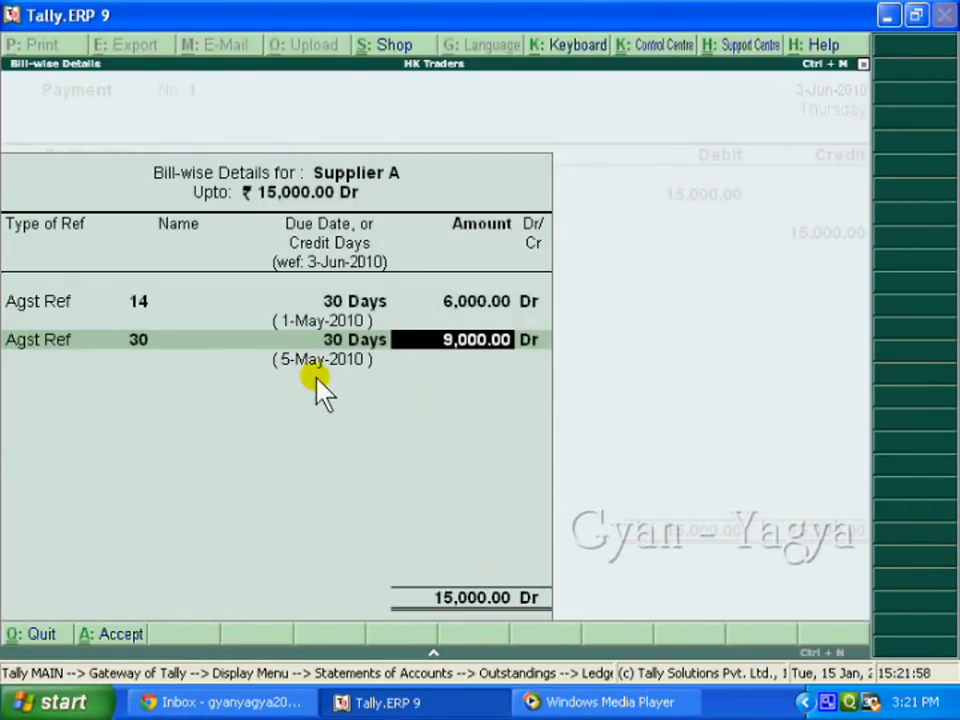
key(Return)
key(Return)
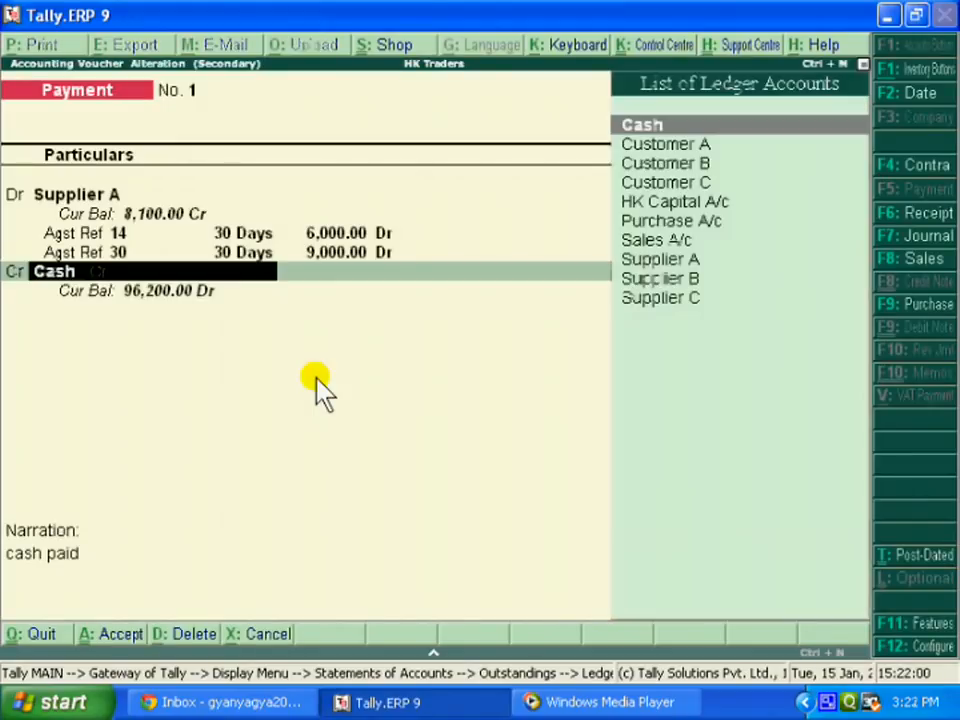
Keep the Cash credit entry and narration as they are, and accept the altered payment voucher
key(Return)
key(Return)
key(Return)
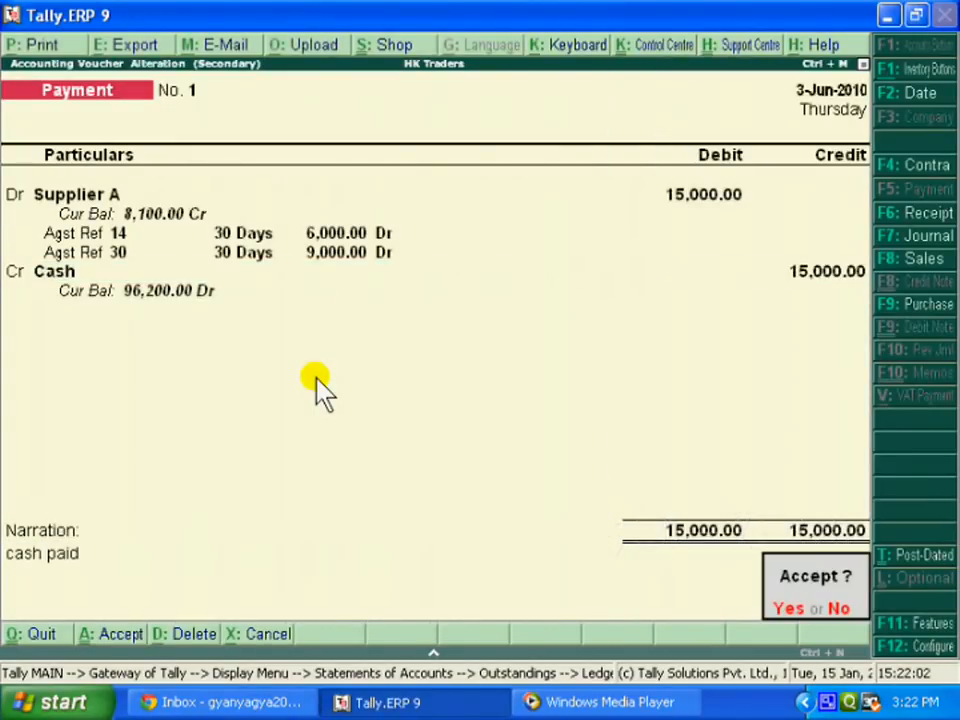
key(Return)
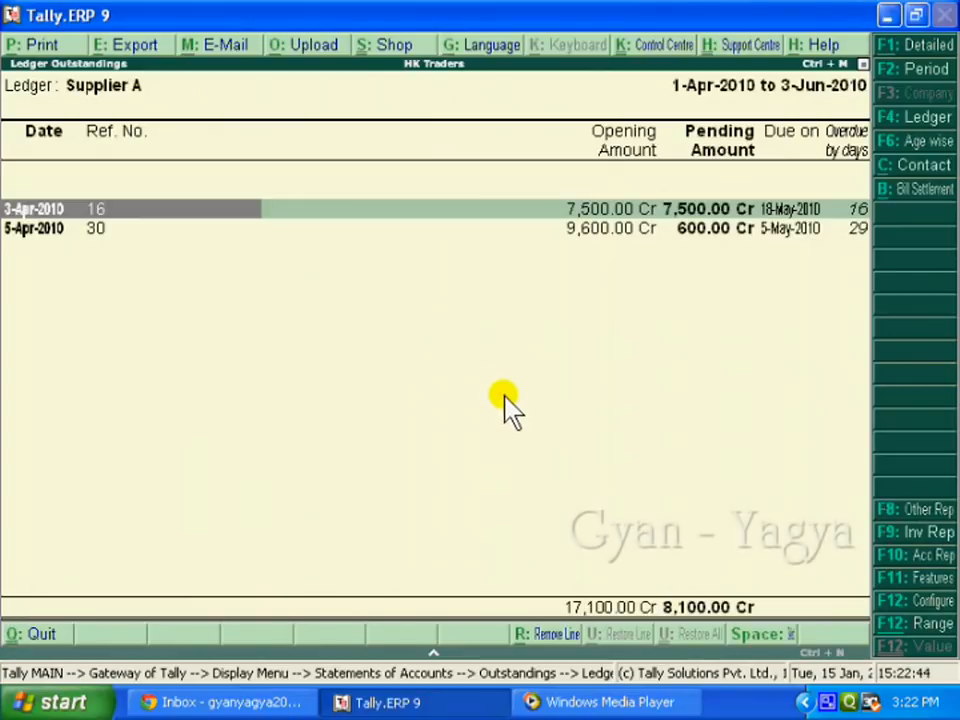
Display the ledger outstandings report for Supplier C
click(918, 178)
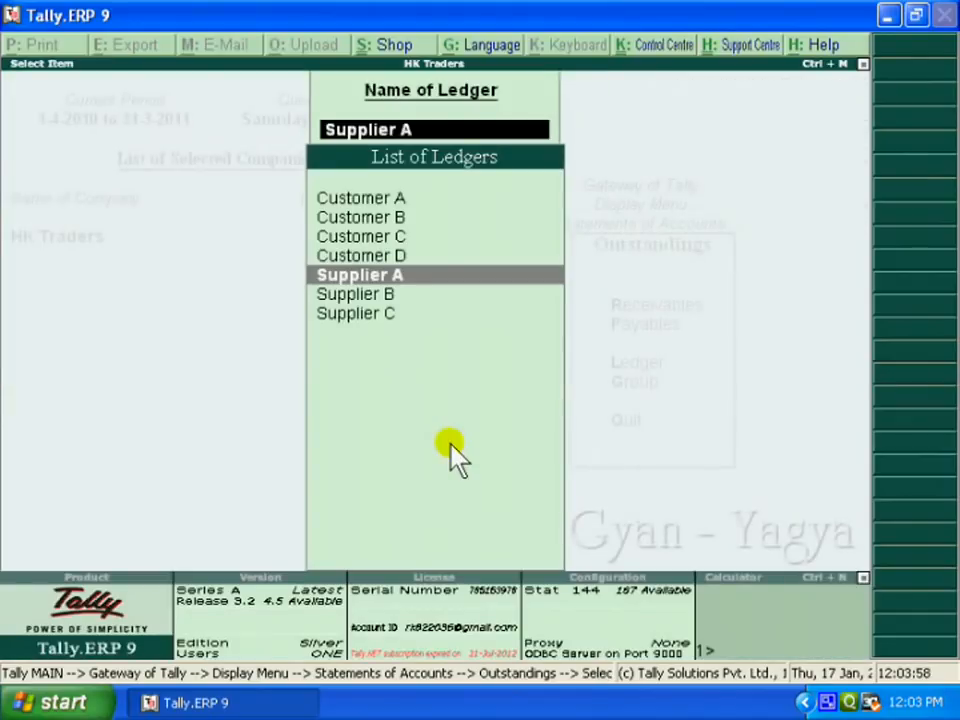
key(Down)
key(Down)
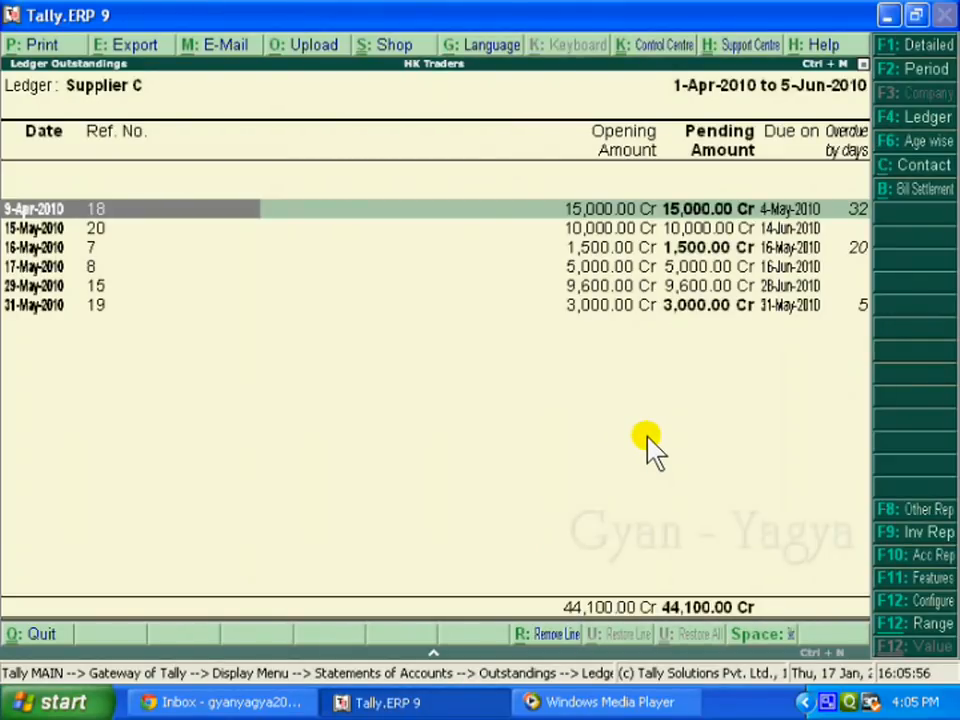
Configure Supplier C's outstandings report to show overdue using Bill Date, keeping the other options as they are
click(922, 603)
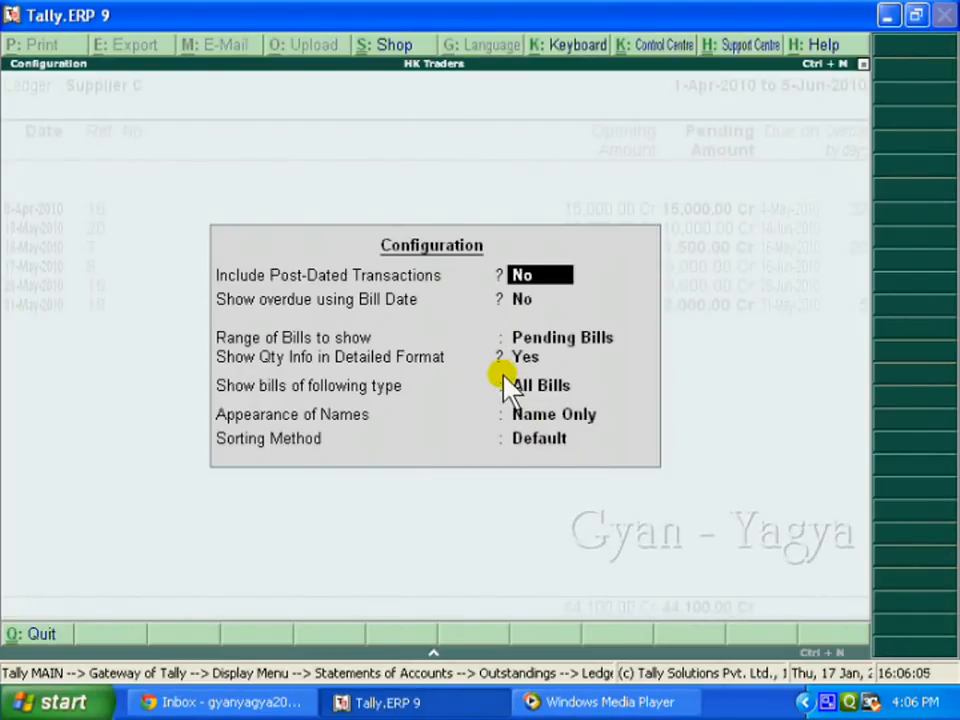
key(Return)
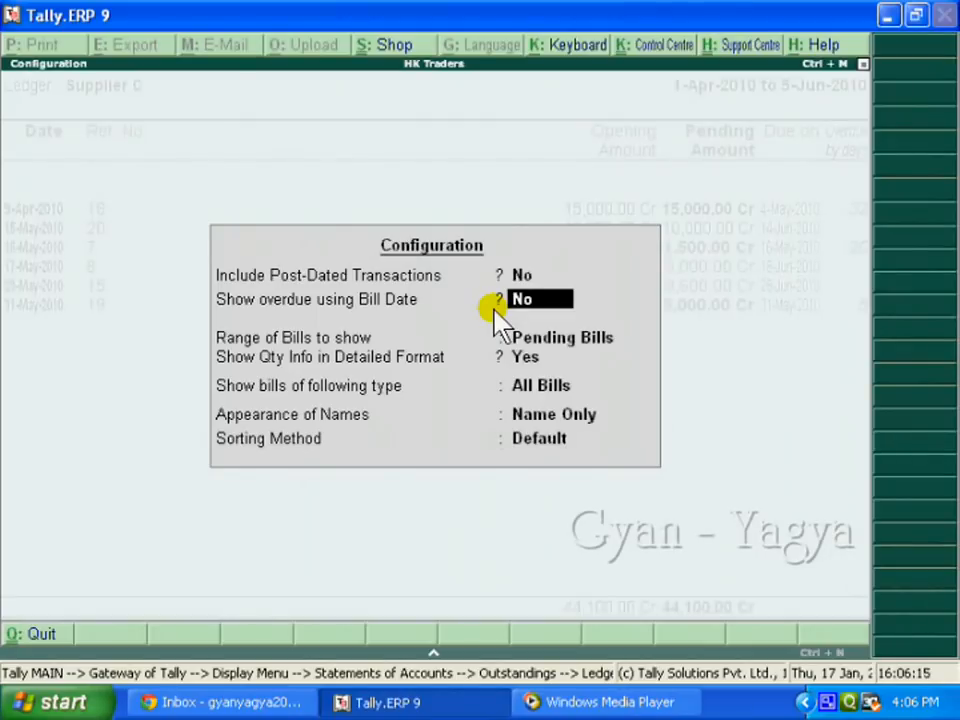
key(Return)
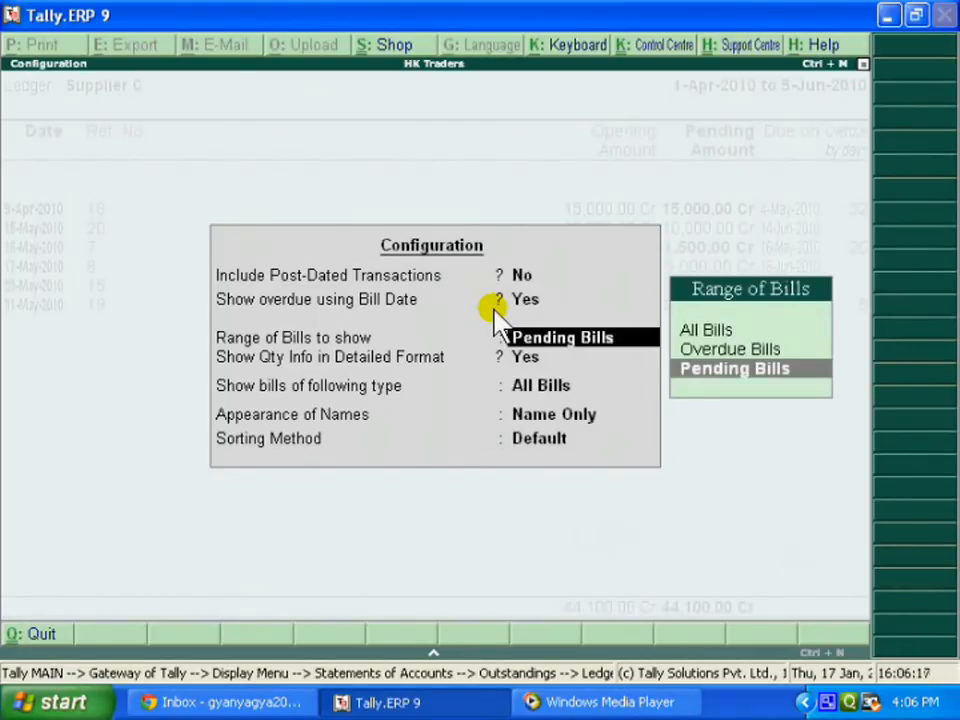
key(Return)
key(Return)
key(Return)
key(Return)
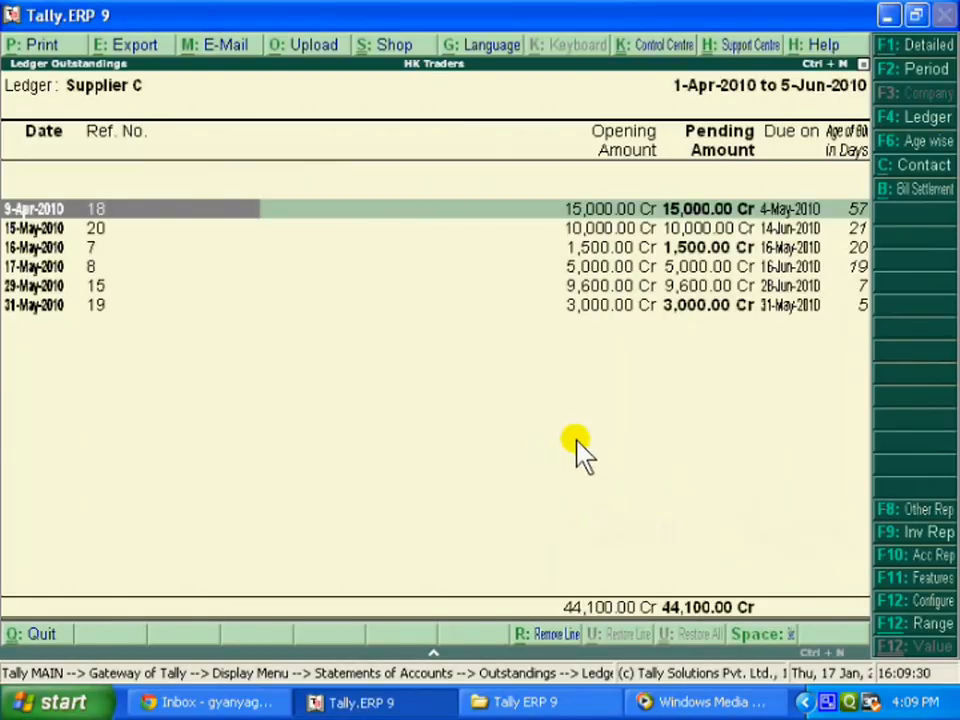
Set the range of bills to show in Supplier C's outstandings report to All Bills
click(934, 618)
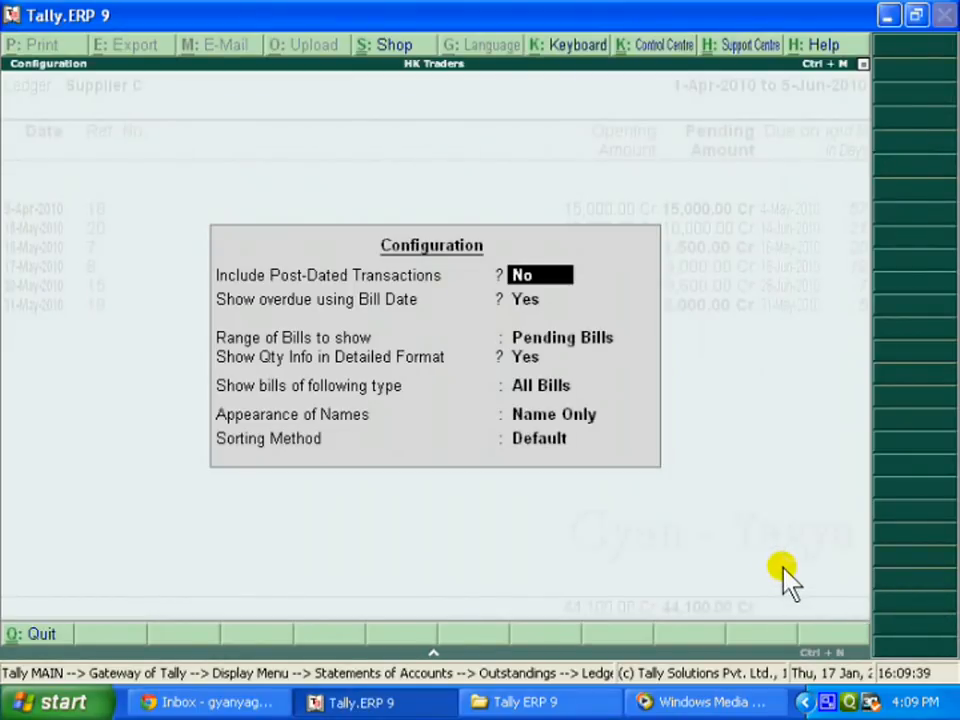
key(Return)
key(Return)
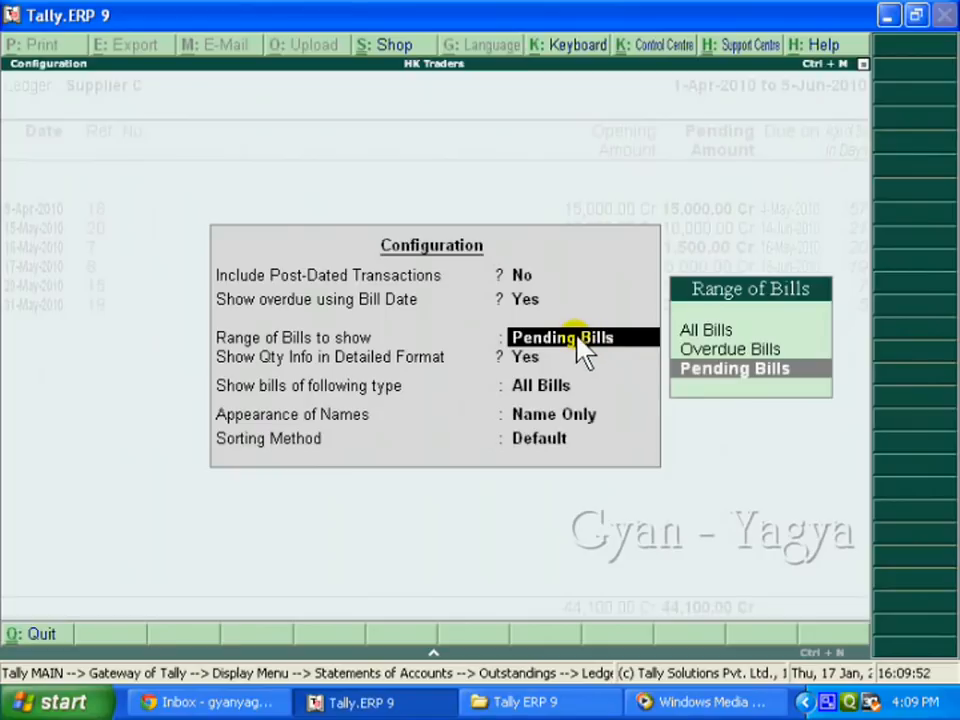
key(Up)
key(Up)
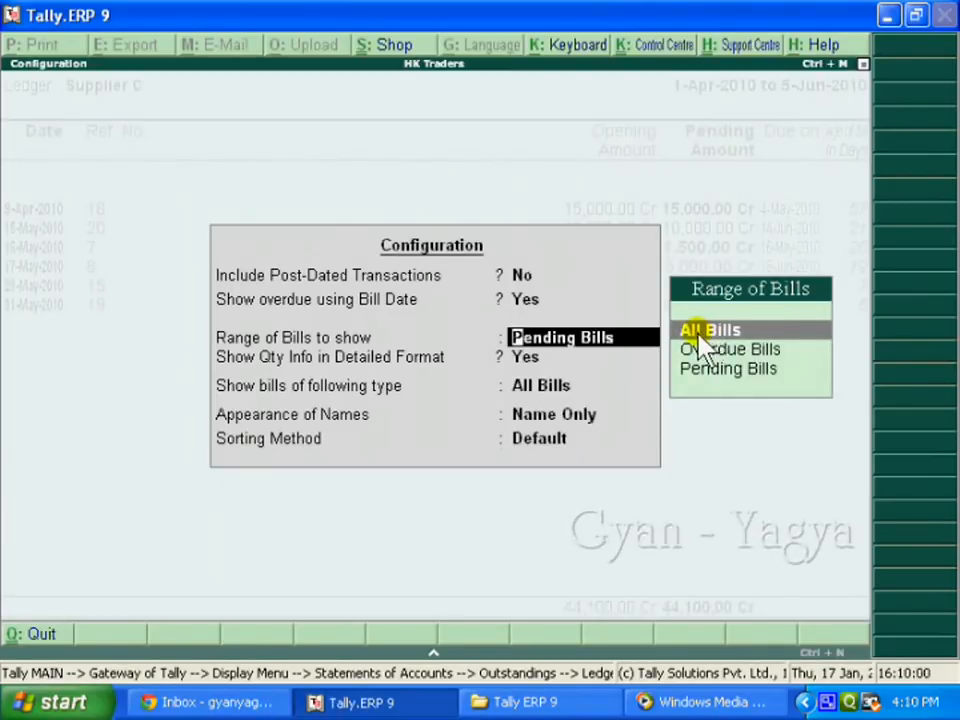
click(697, 335)
key(Return)
key(Return)
key(Return)
key(Return)
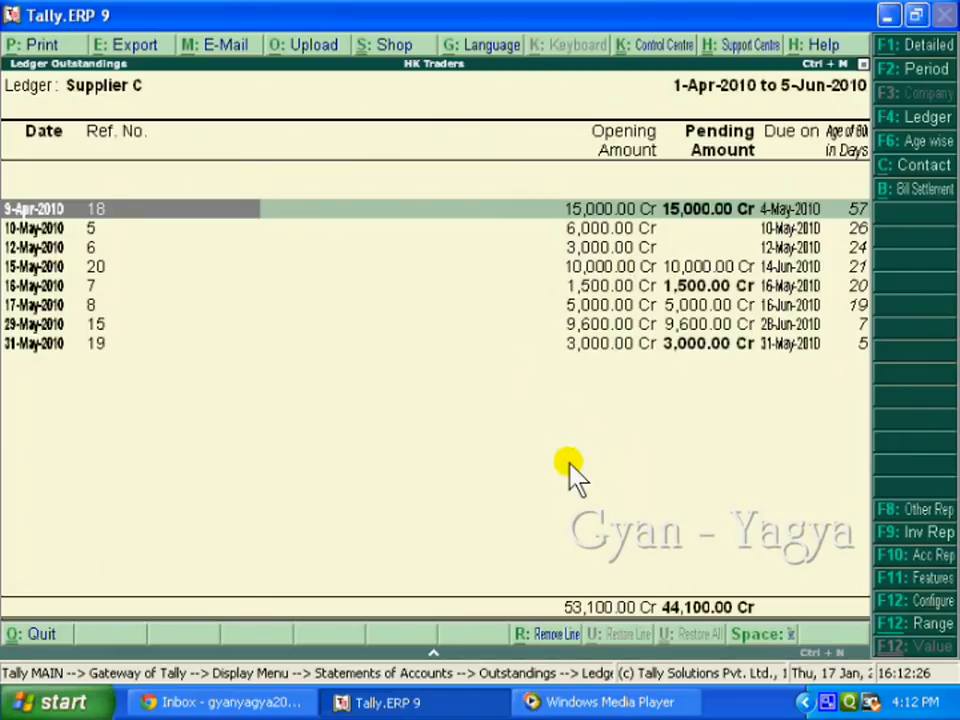
Set Show overdue using Bill Date to No and the range of bills to Pending Bills in Supplier C's report configuration
click(926, 605)
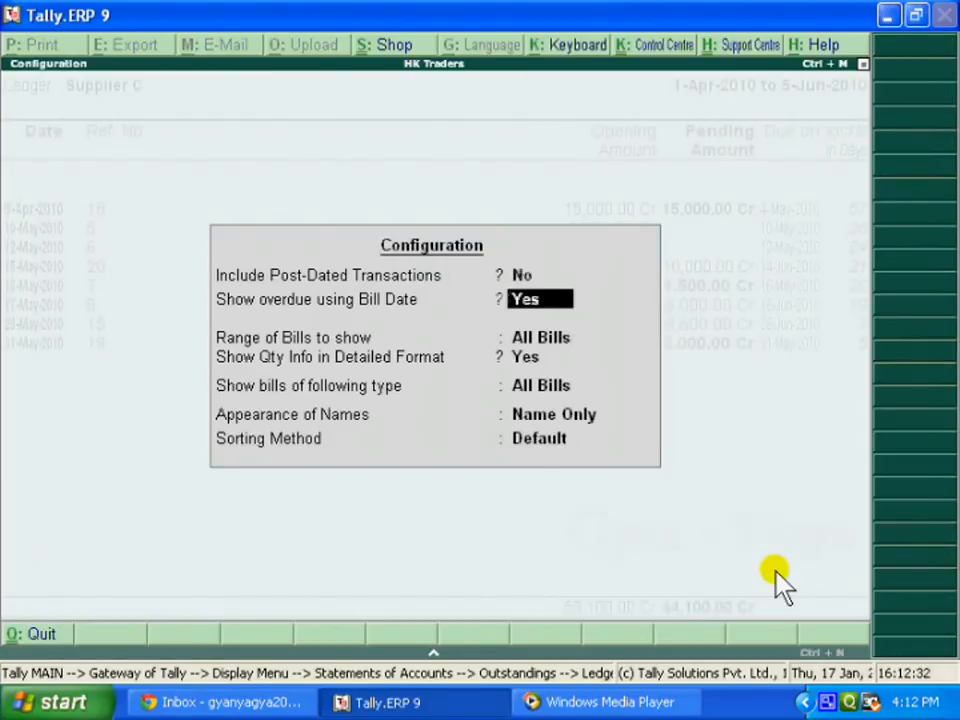
key(Return)
key(Return)
key(Up)
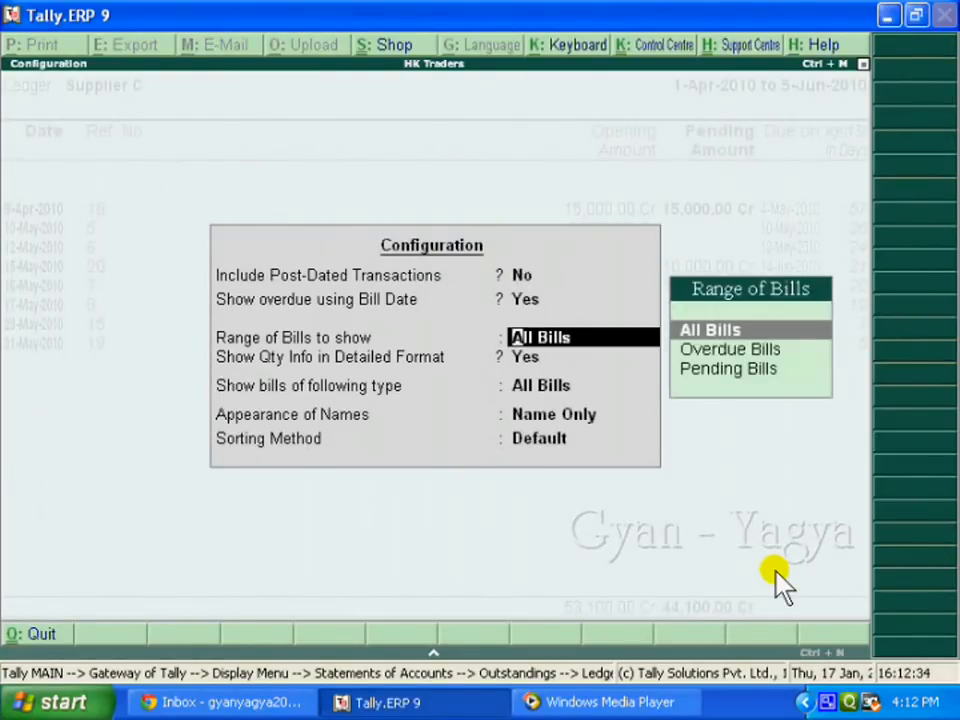
key(Up)
key(Up)
key(Return)
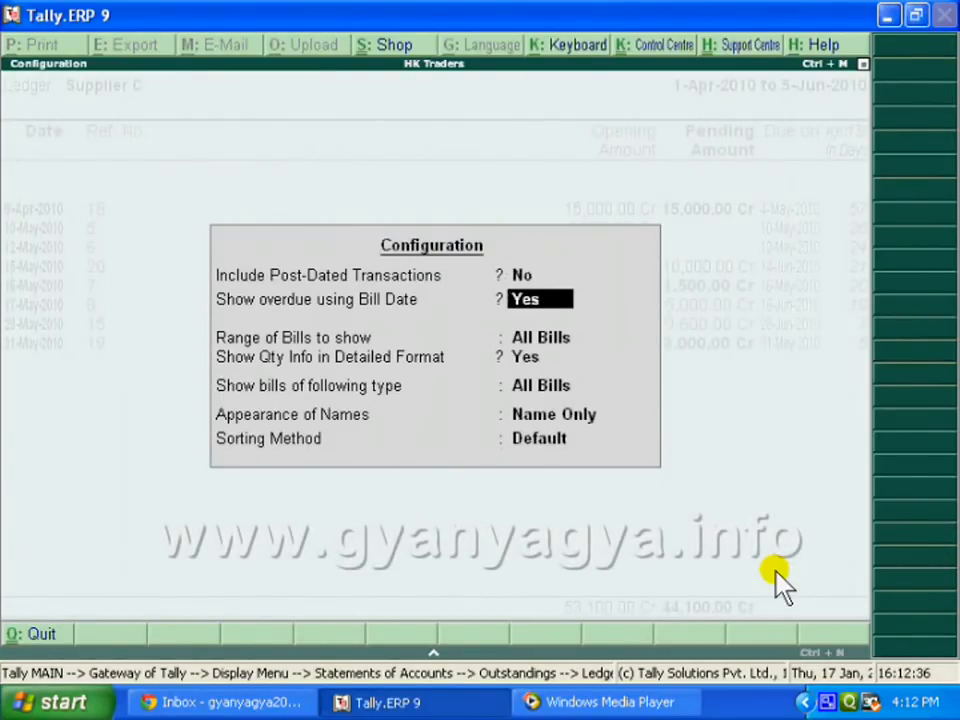
key(n)
key(Down)
key(Down)
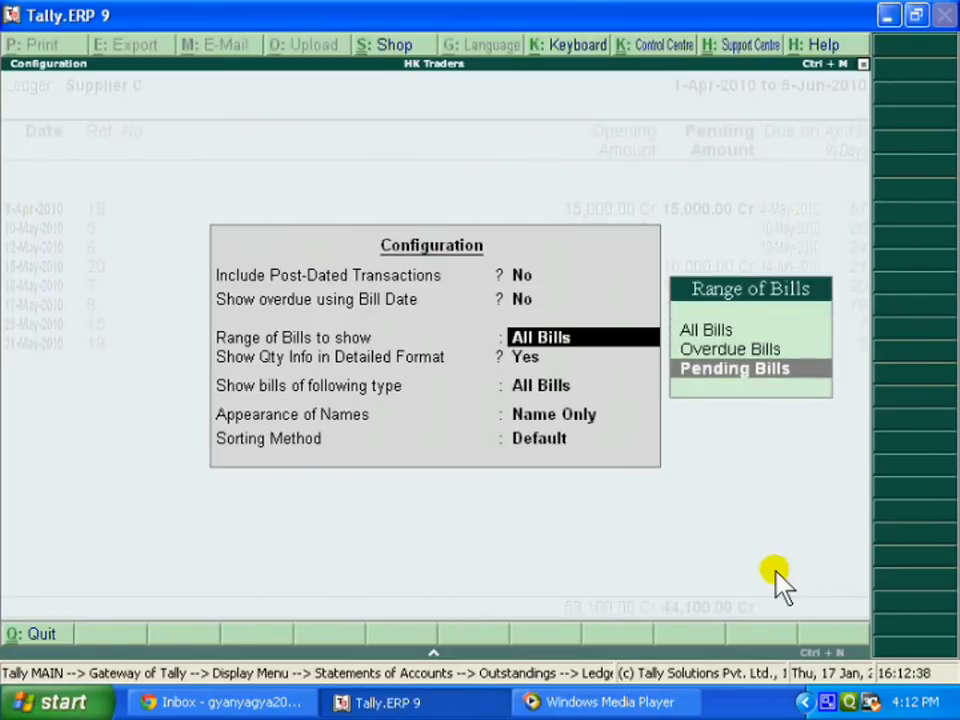
key(Return)
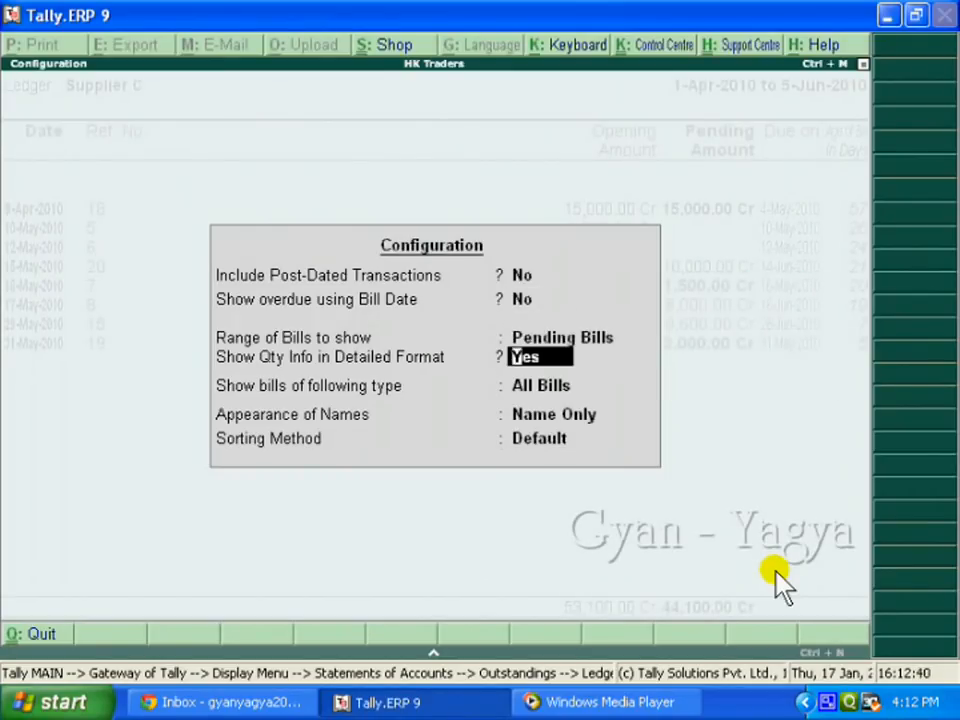
Set the sorting method of Supplier C's outstandings report to Amount (Increasing) and apply the configuration
key(Return)
key(Return)
key(Return)
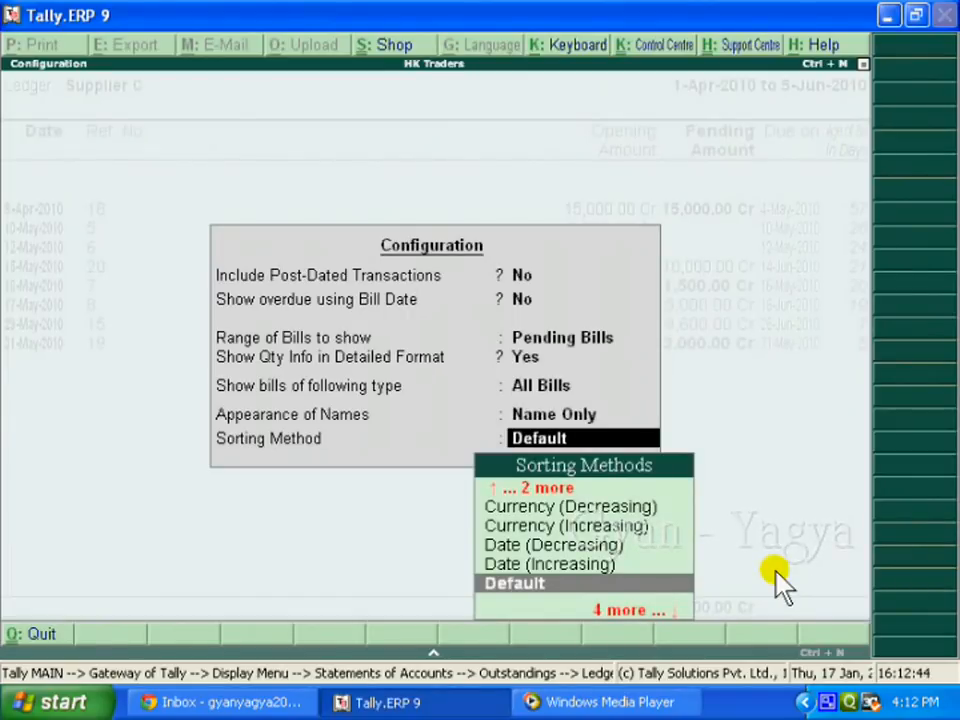
key(Up)
key(Up)
key(Up)
key(Up)
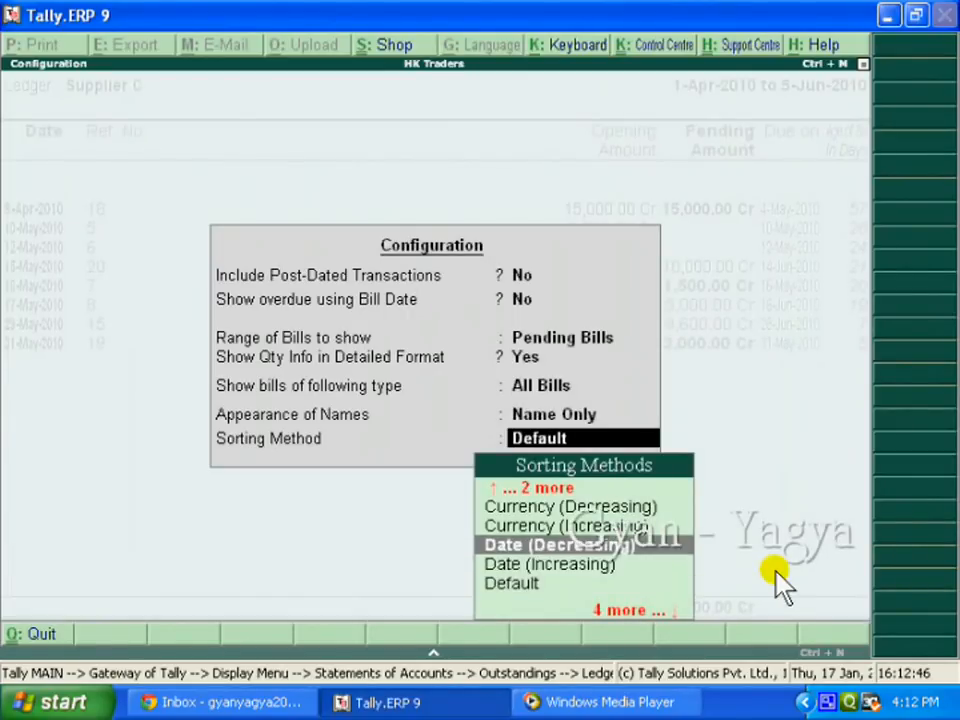
key(Up)
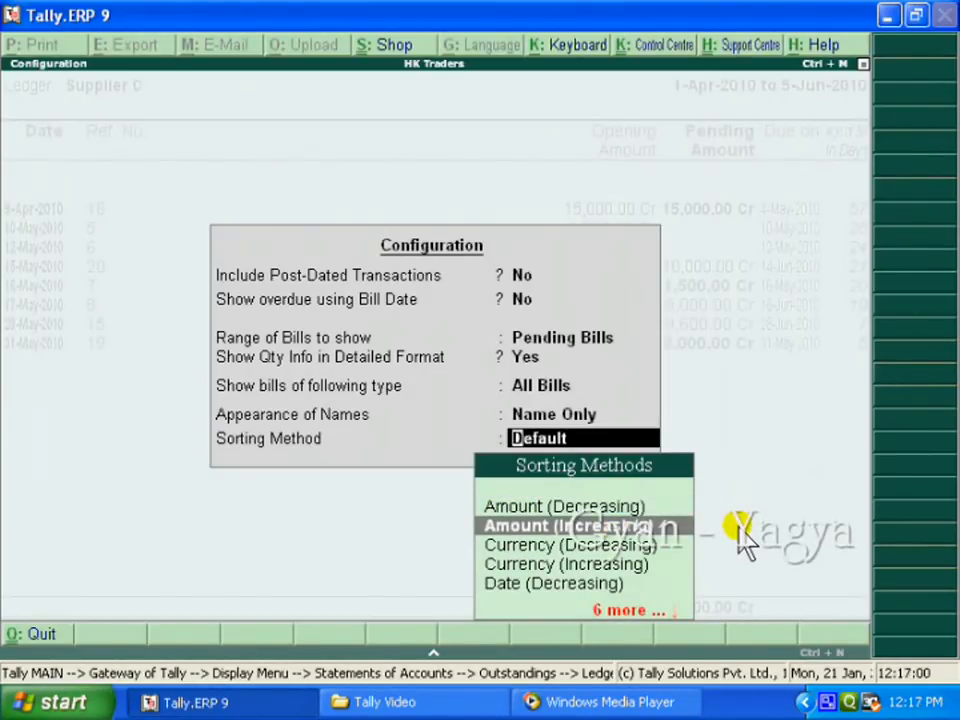
key(Return)
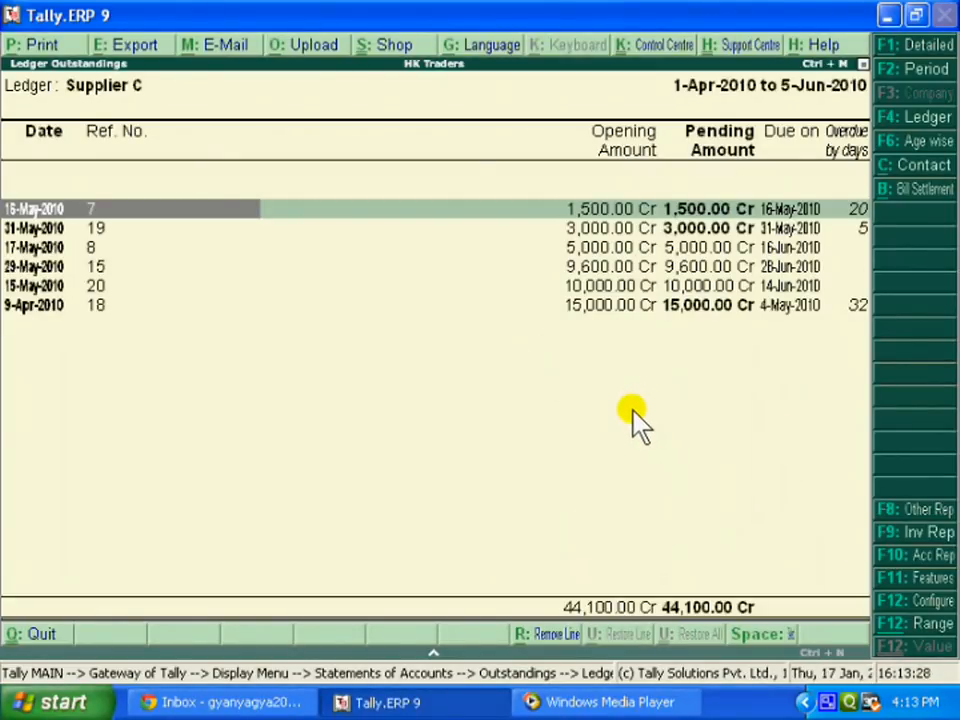
Display the group outstandings for Sundry Creditors and switch the report to the bill-wise view
key(Escape)
key(Escape)
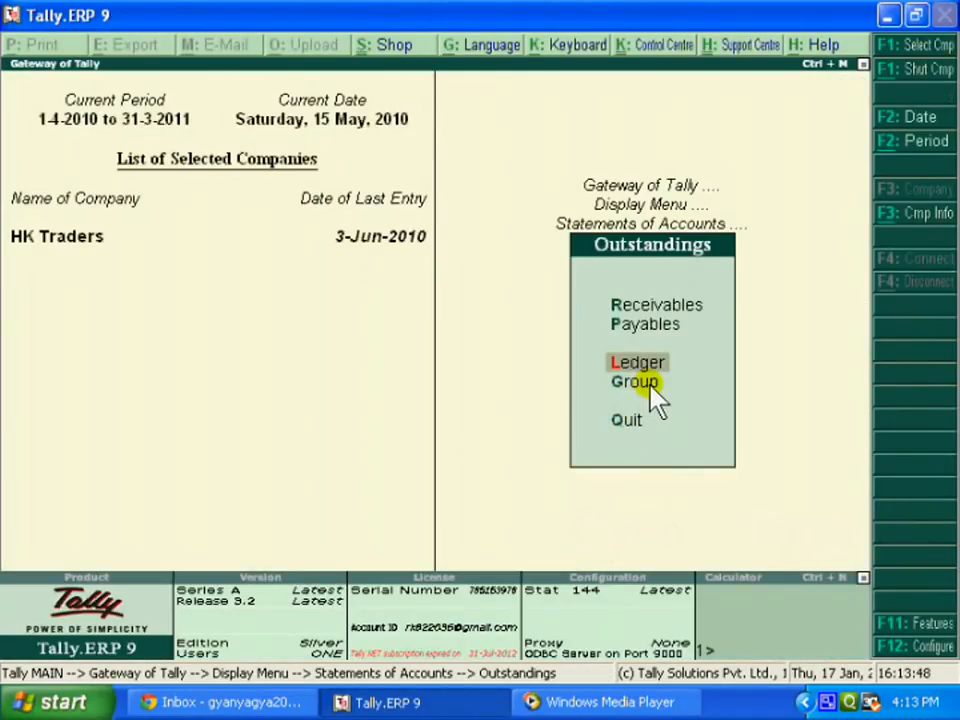
click(623, 383)
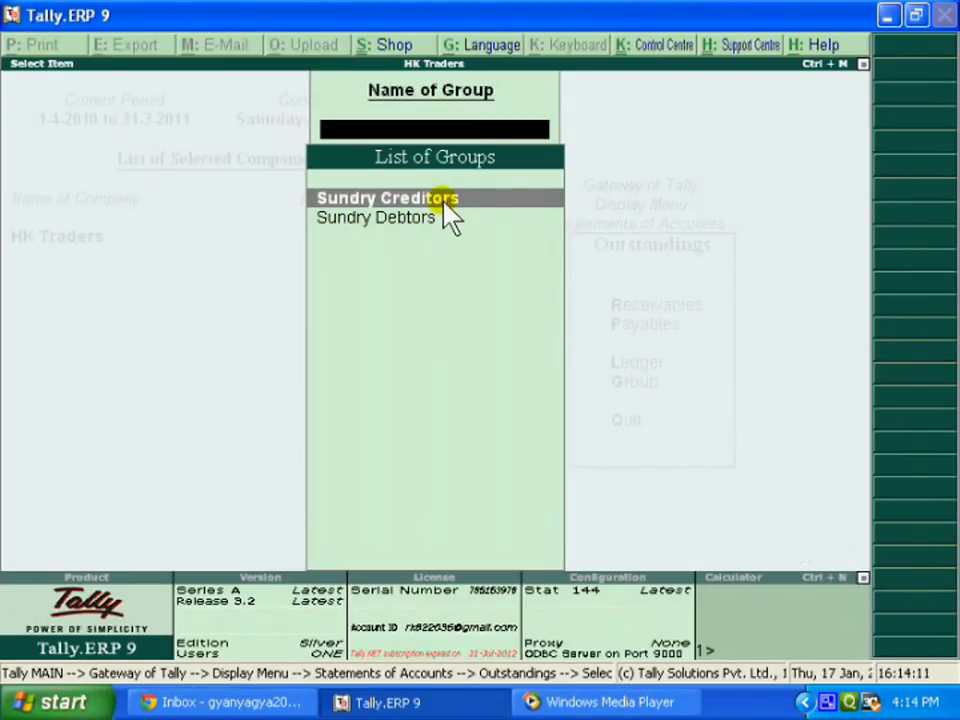
click(446, 205)
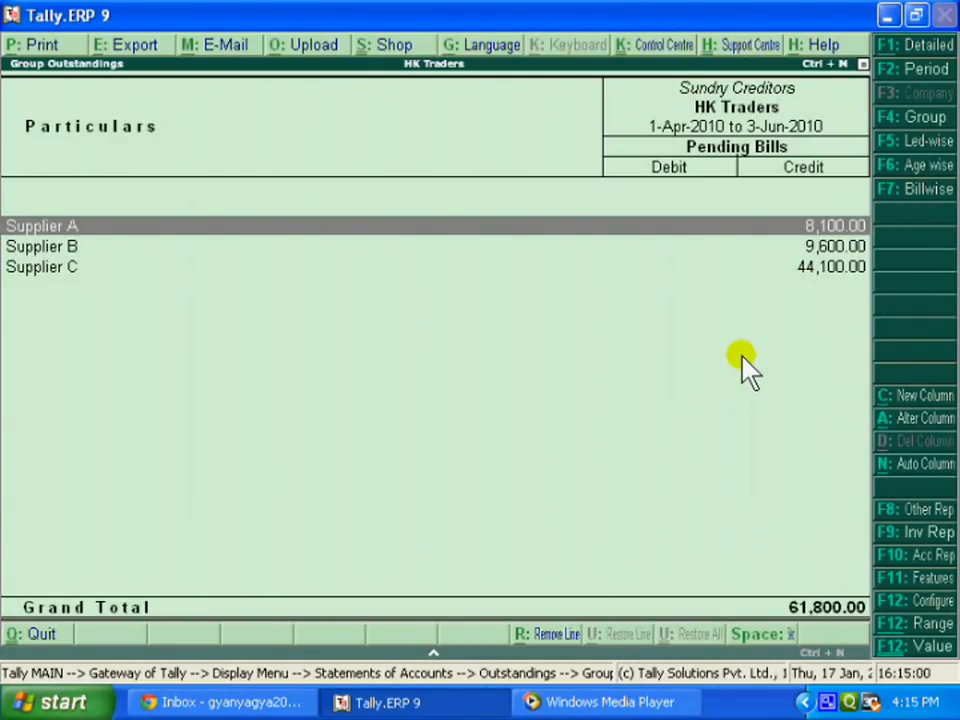
click(907, 197)
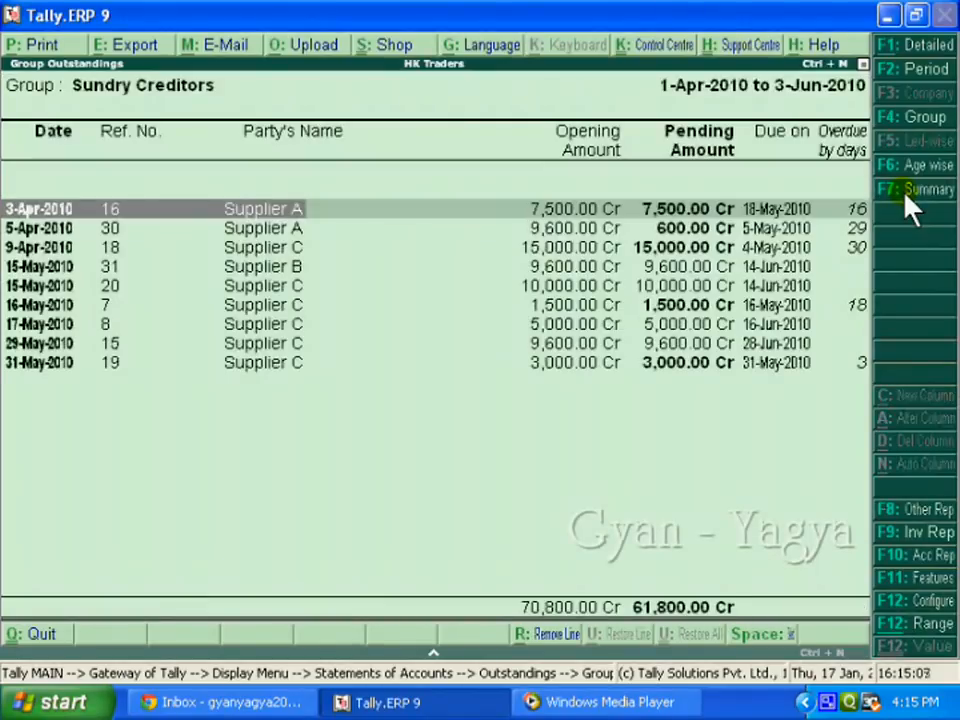